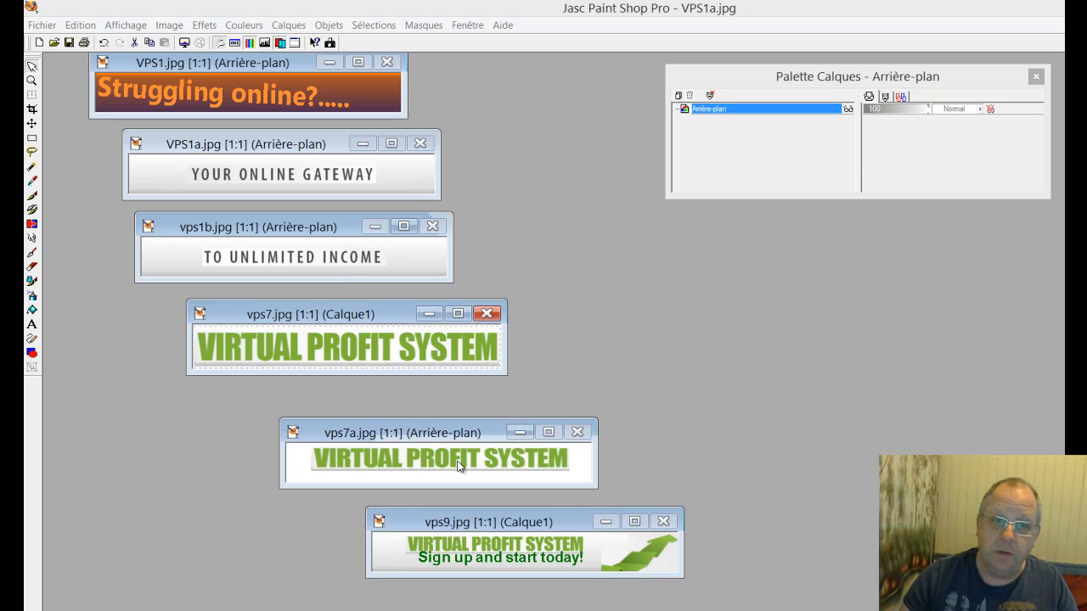
Step: Reposition the vps9.jpg and vps7a.jpg banner windows slightly higher in the workspace
click(550, 548)
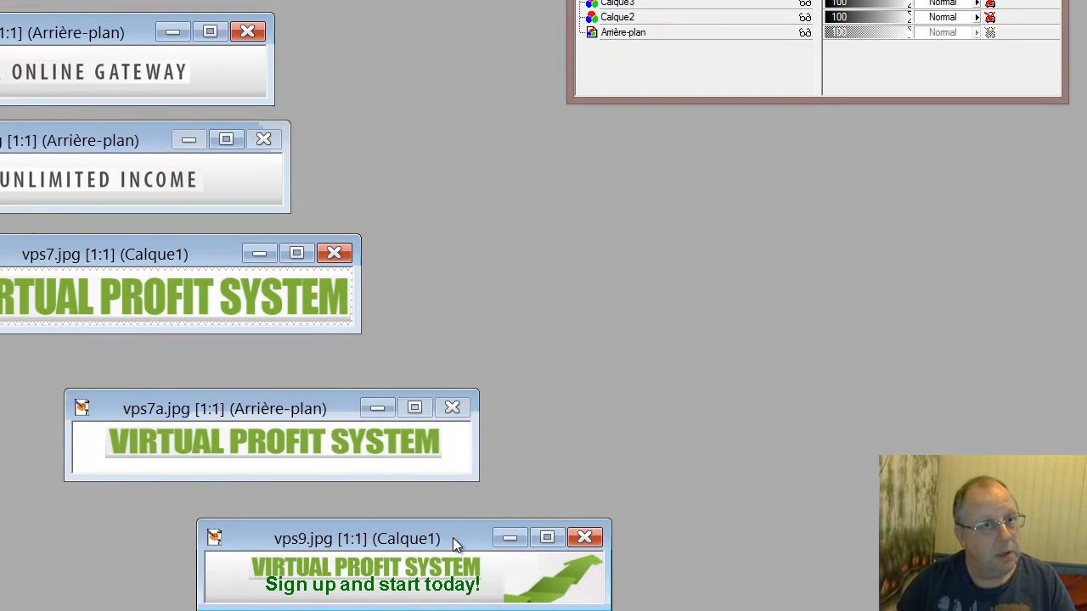
drag(453, 538, 415, 527)
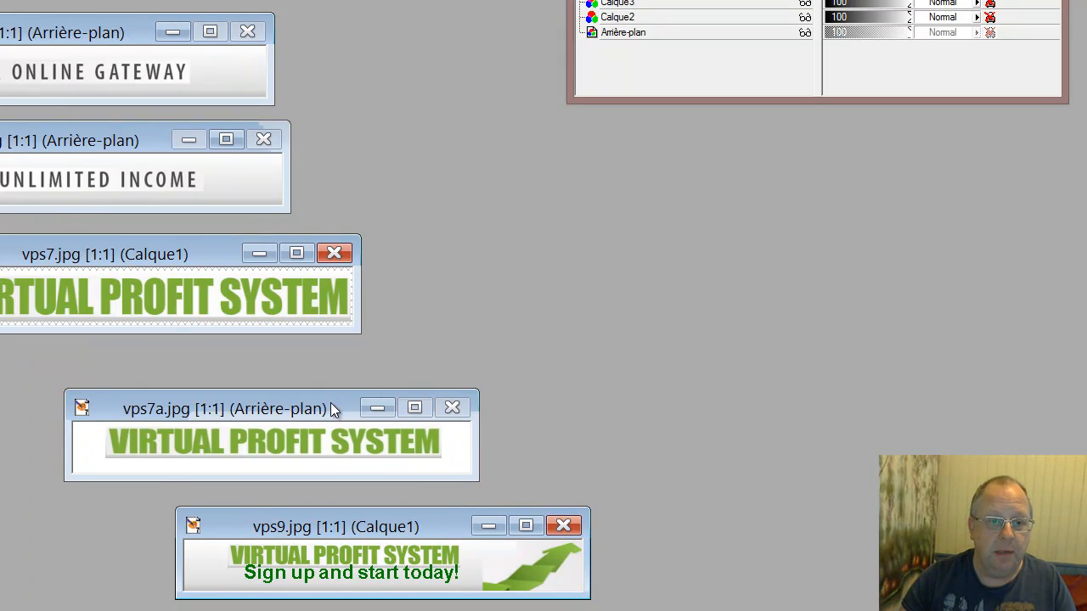
drag(333, 410, 323, 386)
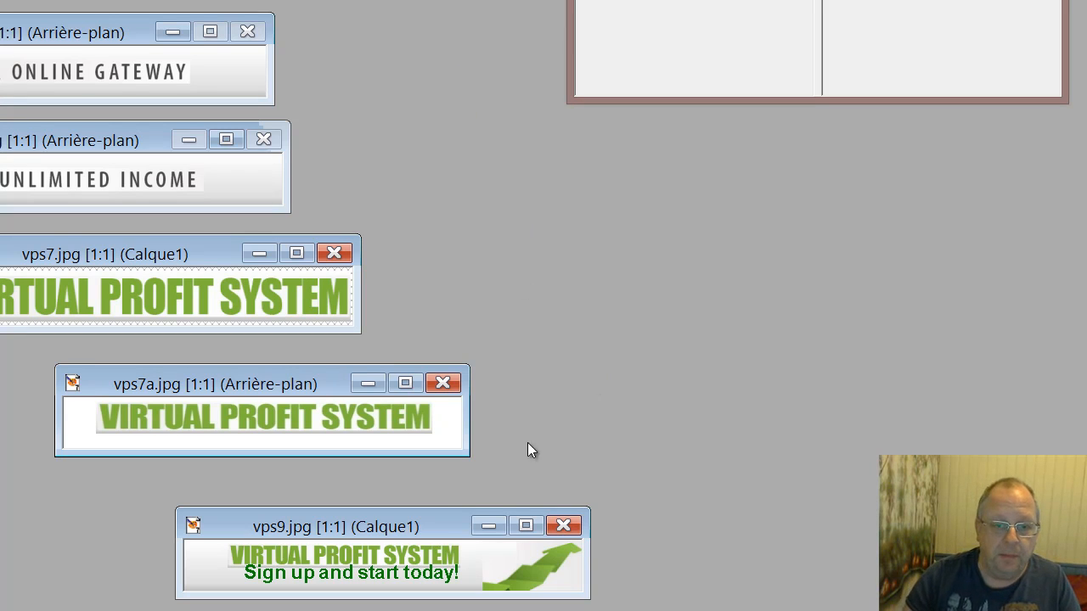
drag(433, 529, 432, 514)
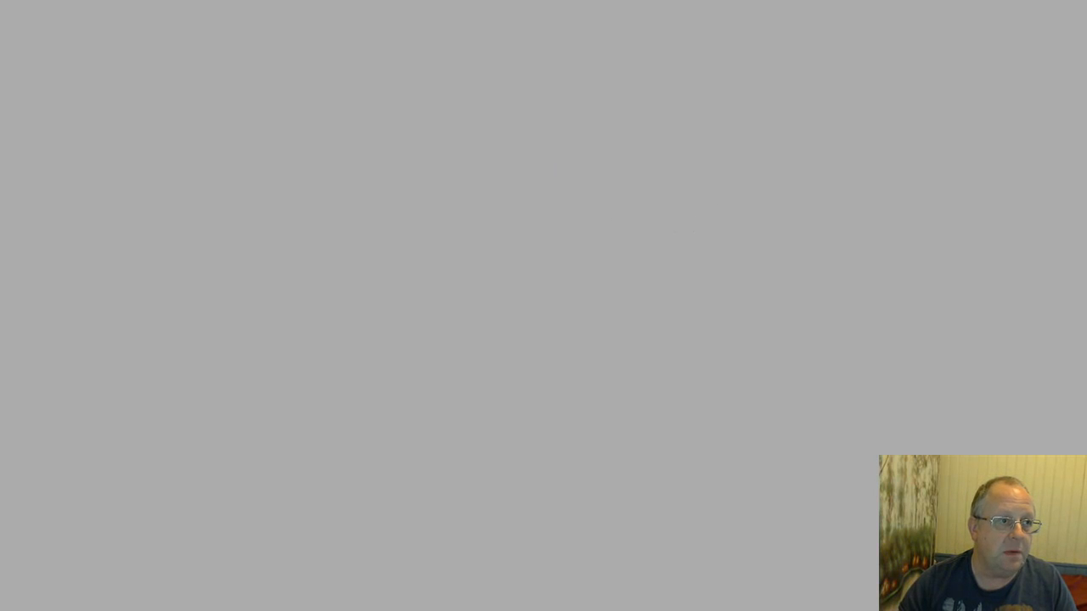
Step: Start the animation wizard in Animation Shop with the first image's size, an opaque background, upper-left placement and previous-image fill
key(shift+a)
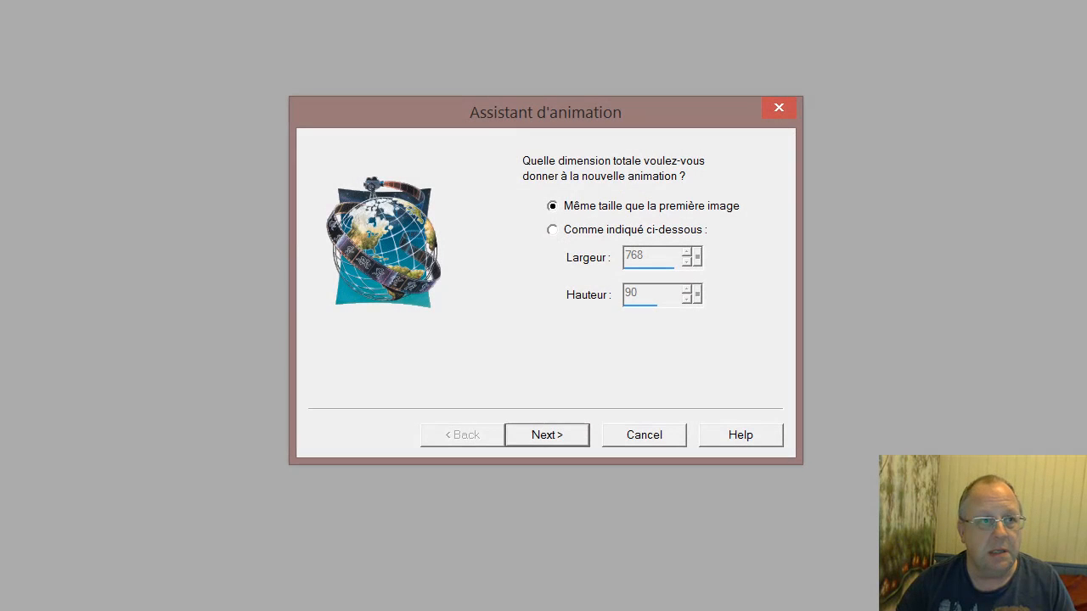
drag(600, 124, 444, 61)
click(396, 372)
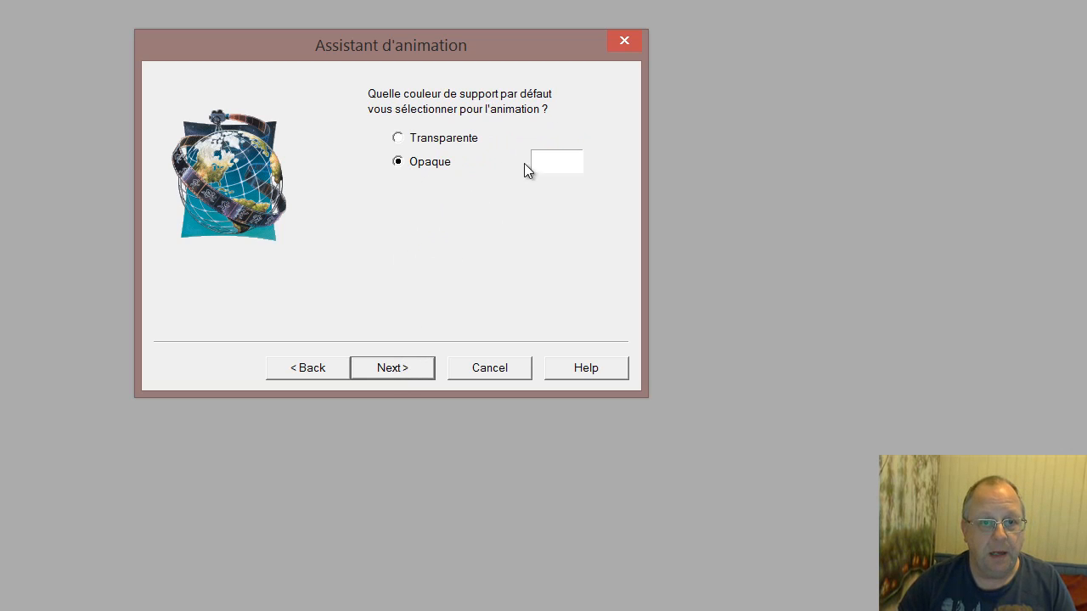
click(408, 368)
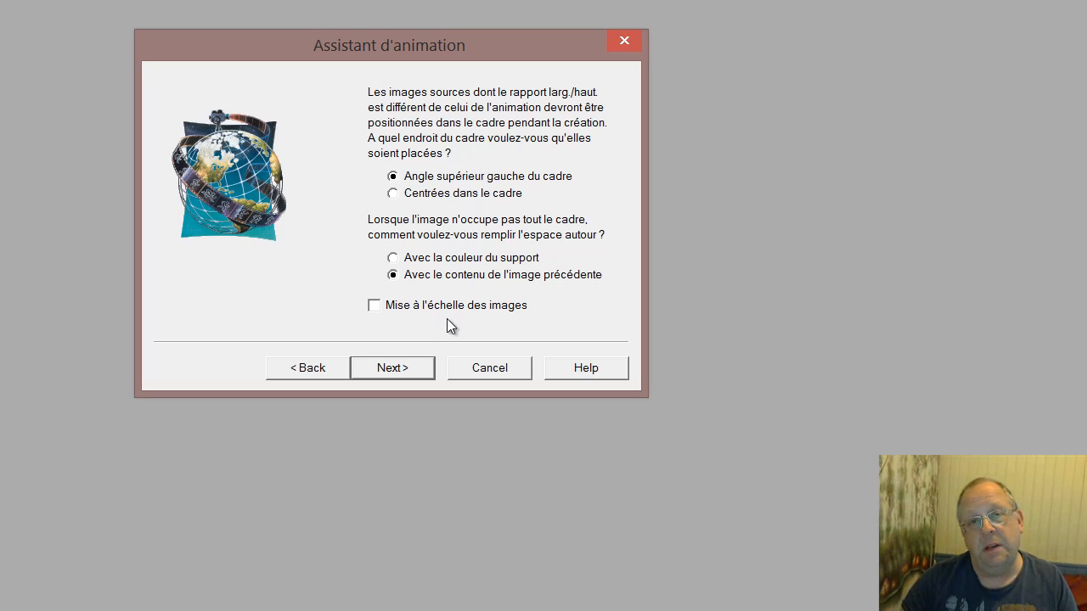
click(396, 367)
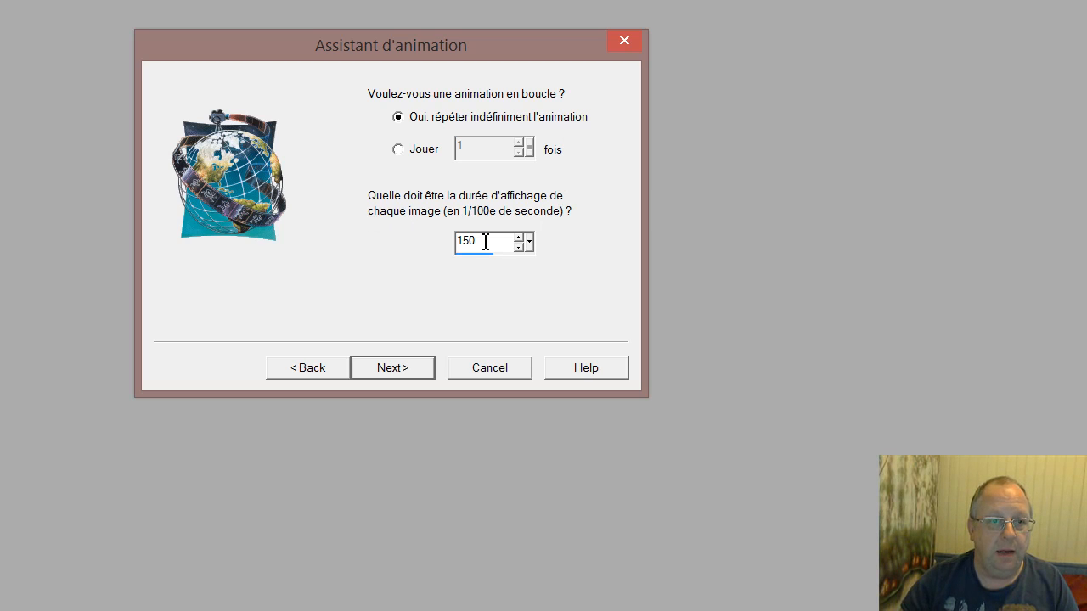
Step: Keep the animation looping indefinitely and set each image's display time to 100 hundredths of a second
drag(485, 241, 401, 246)
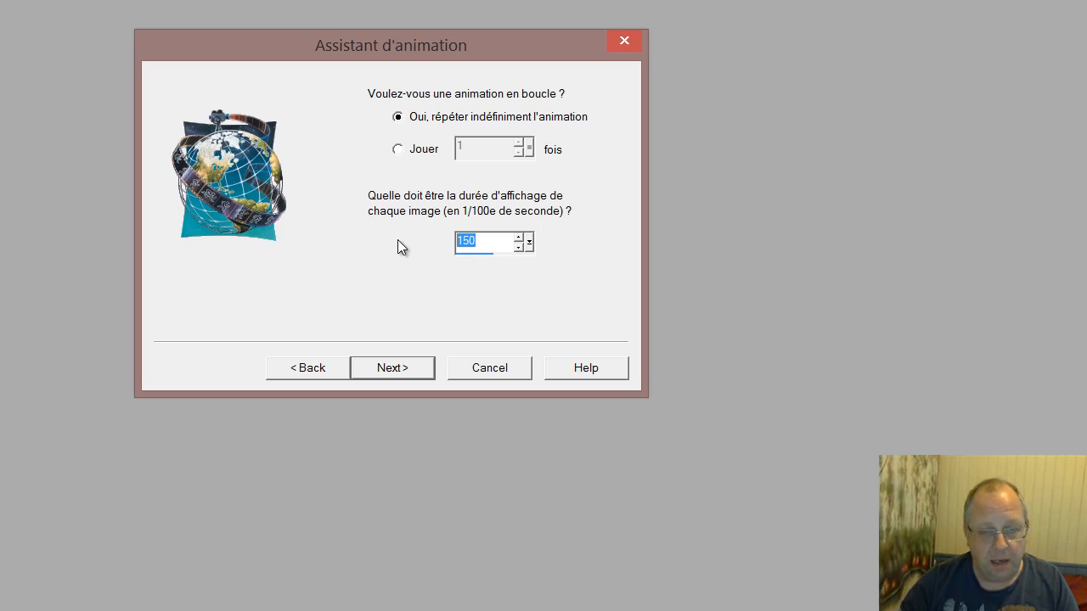
text(100)
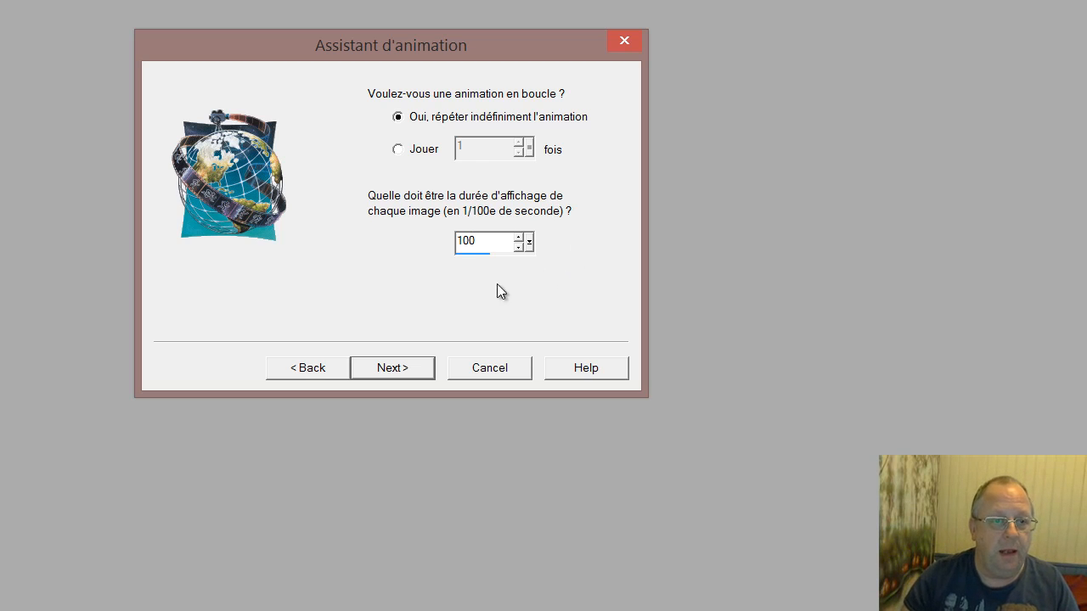
click(405, 370)
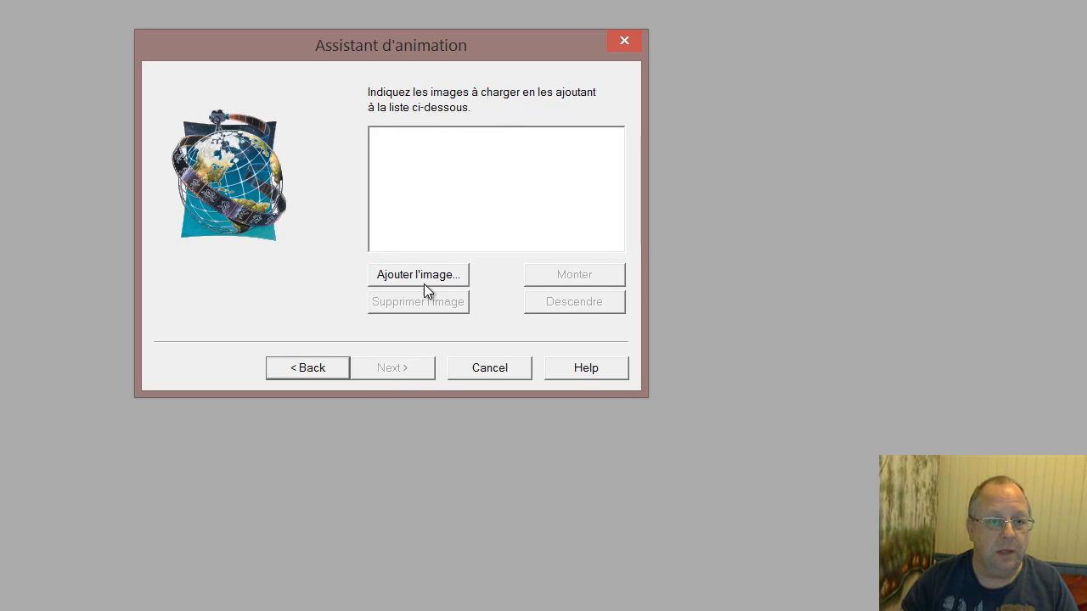
Step: Add VPS1a.jpg, vps9.jpg, vps7a.jpg, vps1b.jpg, VPS1.jpg and vps7.jpg from the IMAGES folder to the animation's image list
click(424, 283)
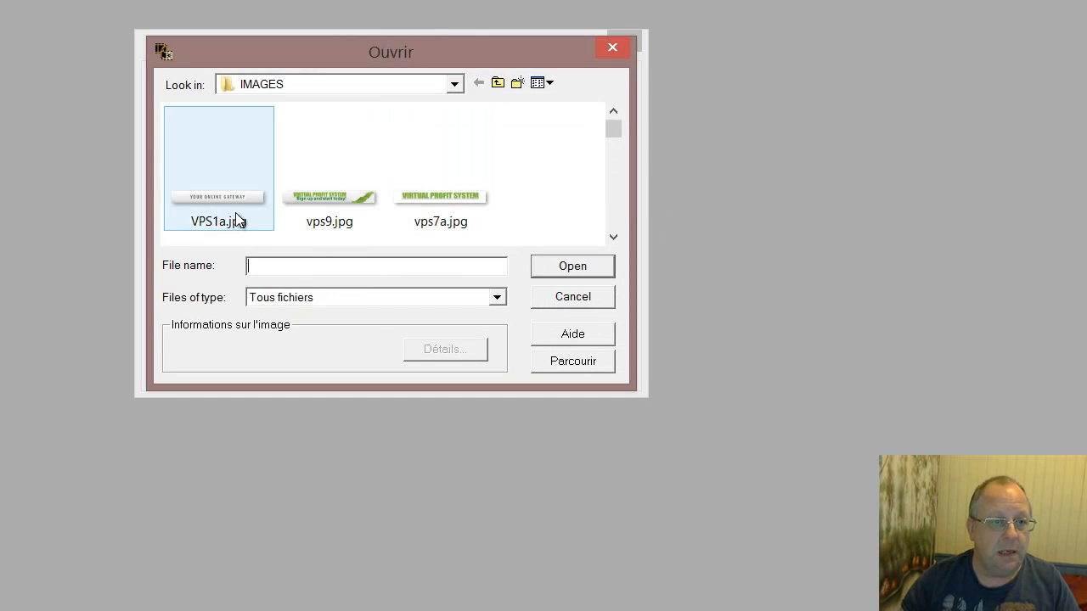
click(237, 221)
ctrl+click(343, 205)
ctrl+click(422, 208)
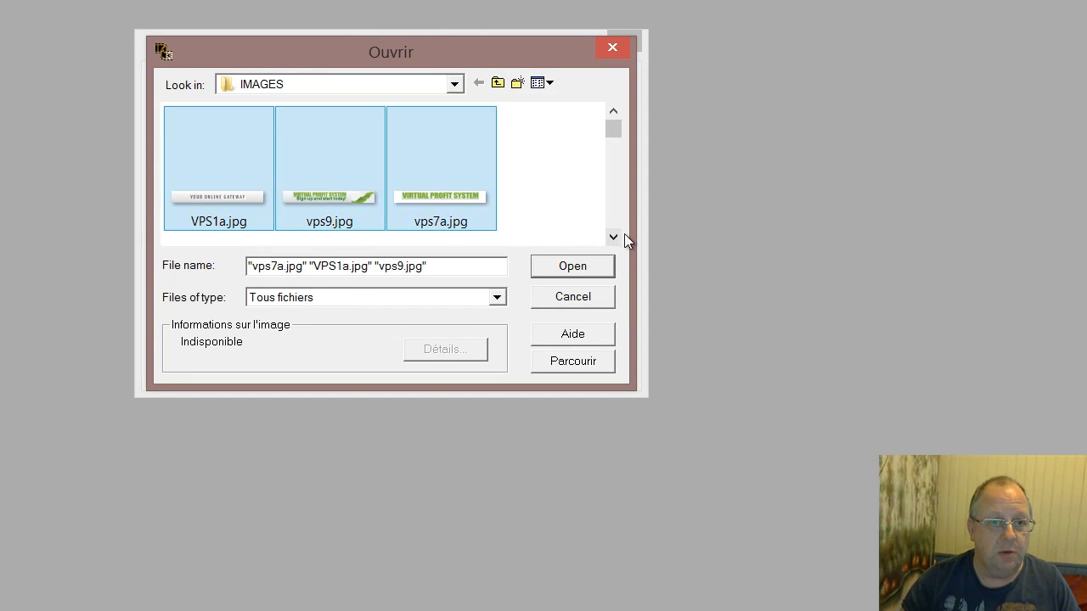
click(614, 237)
click(613, 238)
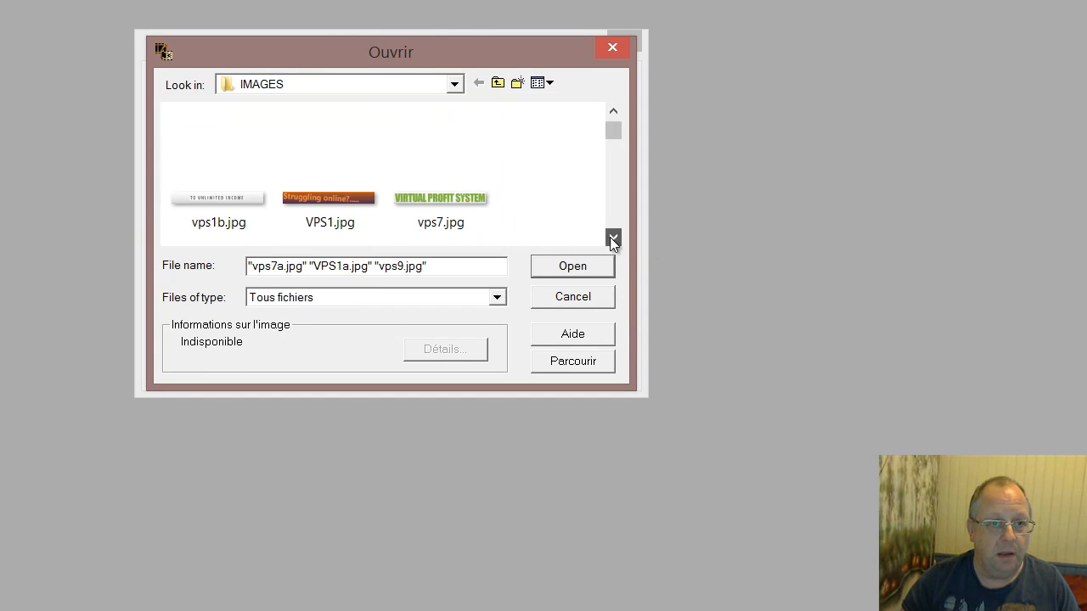
ctrl+click(238, 221)
ctrl+click(329, 212)
ctrl+click(427, 217)
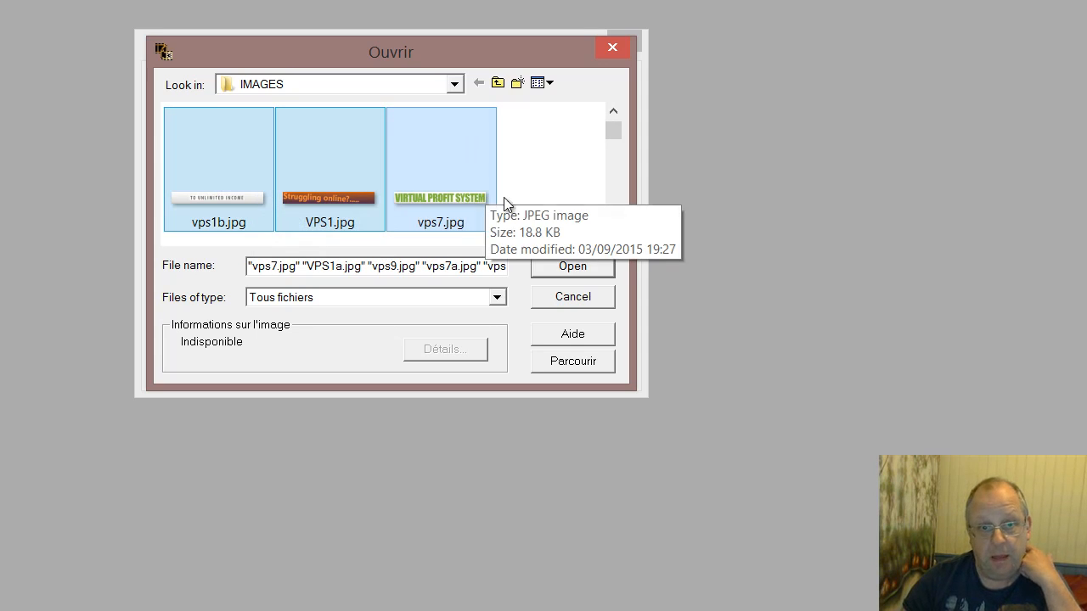
click(574, 266)
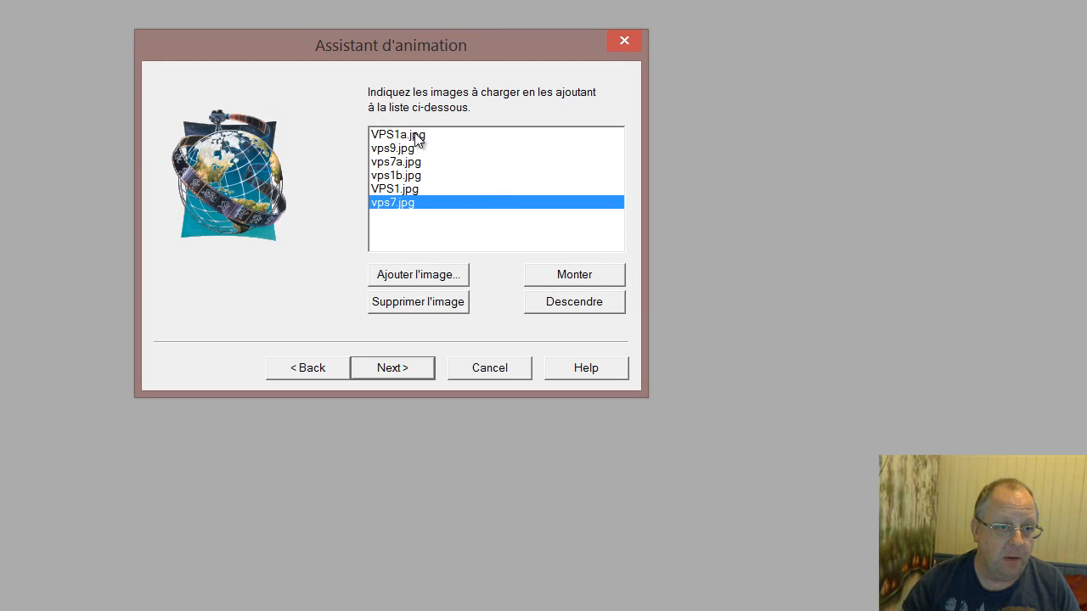
Step: Reorder the image list so VPS1.jpg comes first and vps1b.jpg follows VPS1a.jpg in third place
click(415, 189)
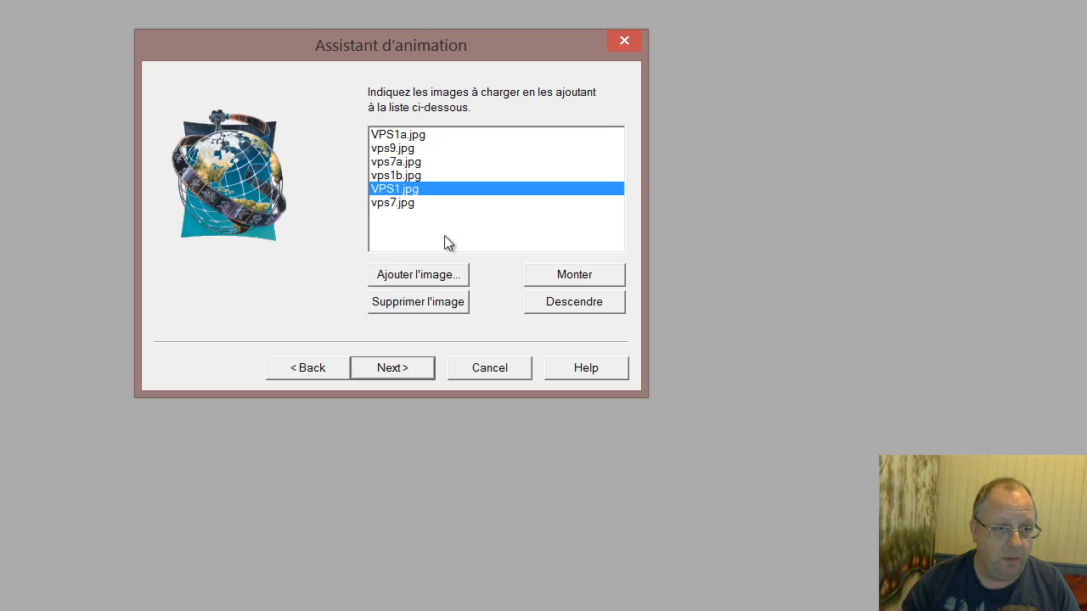
click(575, 275)
click(574, 274)
click(574, 274)
click(573, 274)
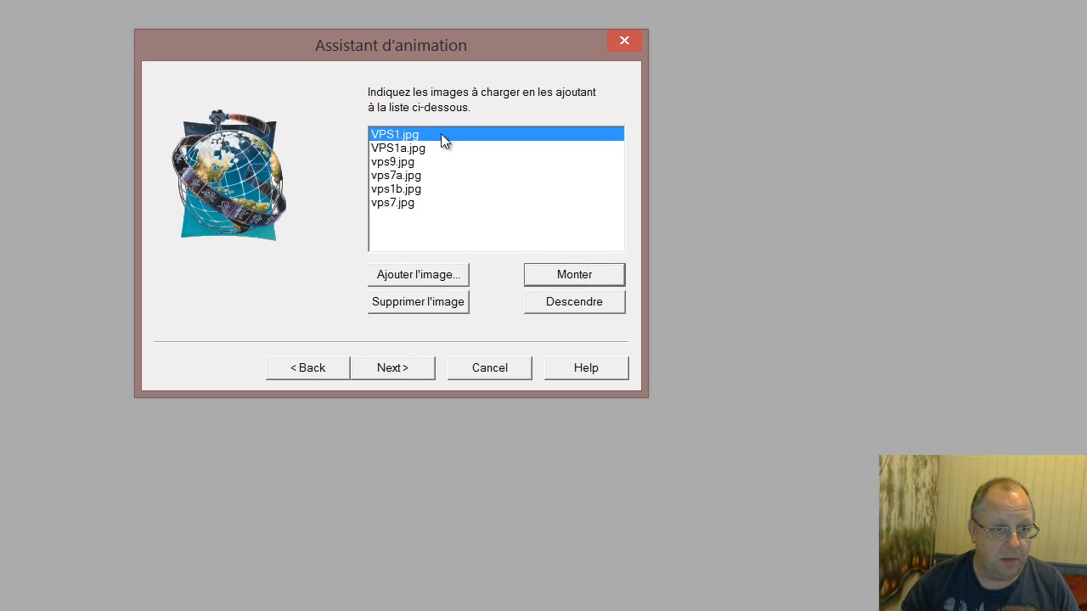
click(420, 189)
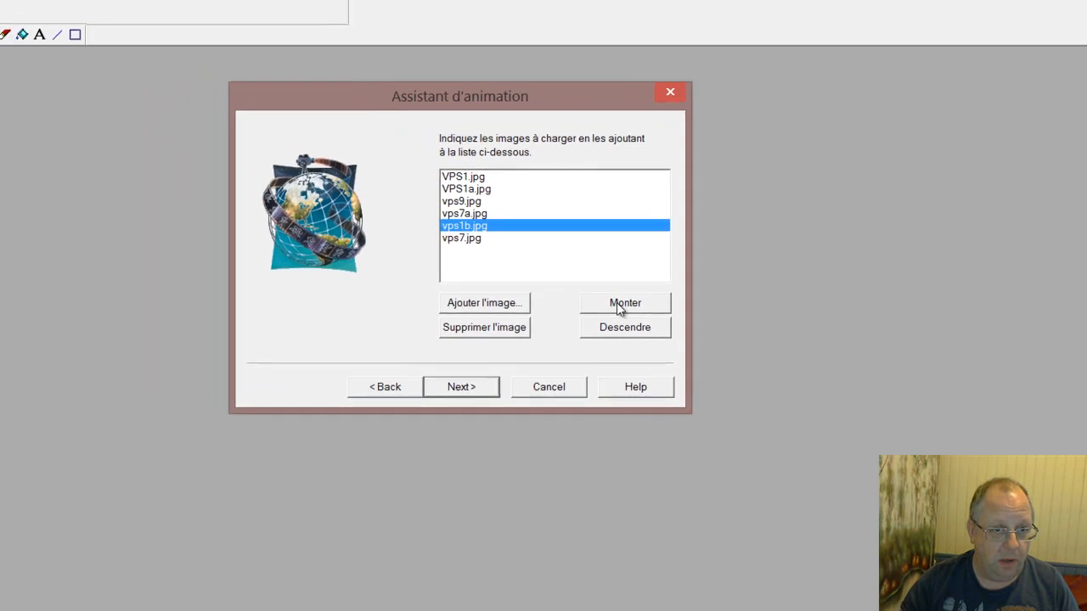
click(575, 274)
click(574, 274)
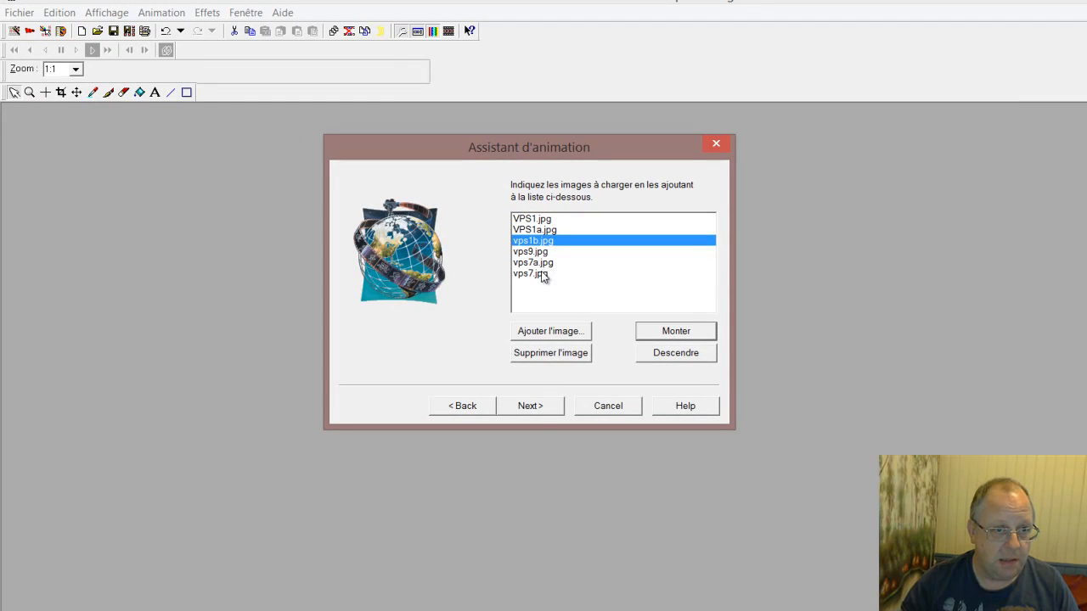
Step: Move vps7.jpg to fourth place and vps7a.jpg to fifth, ahead of vps9.jpg
click(545, 274)
click(671, 336)
click(671, 337)
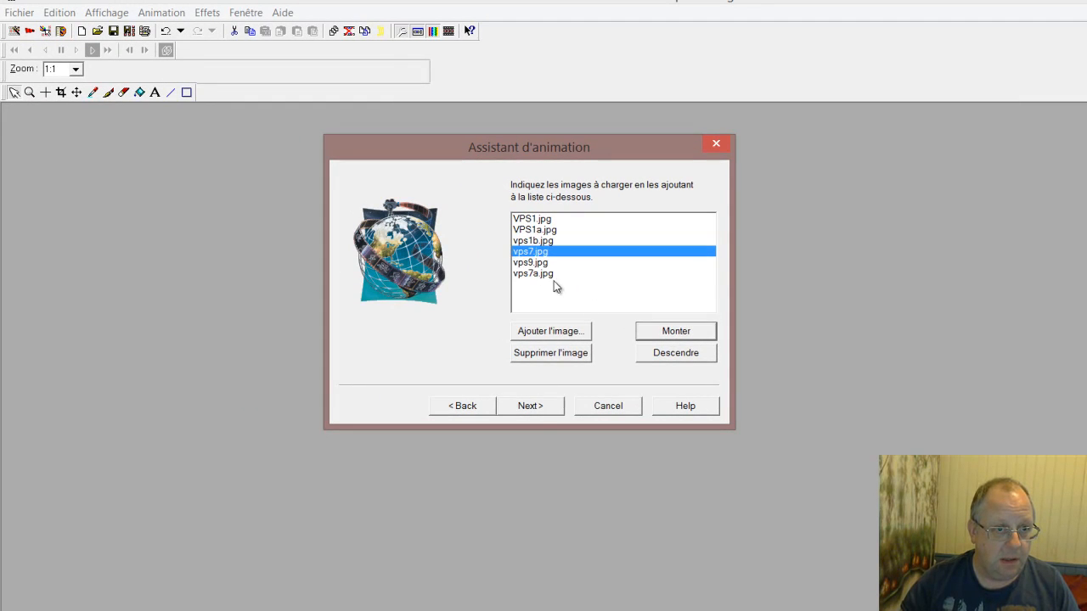
click(547, 274)
click(697, 340)
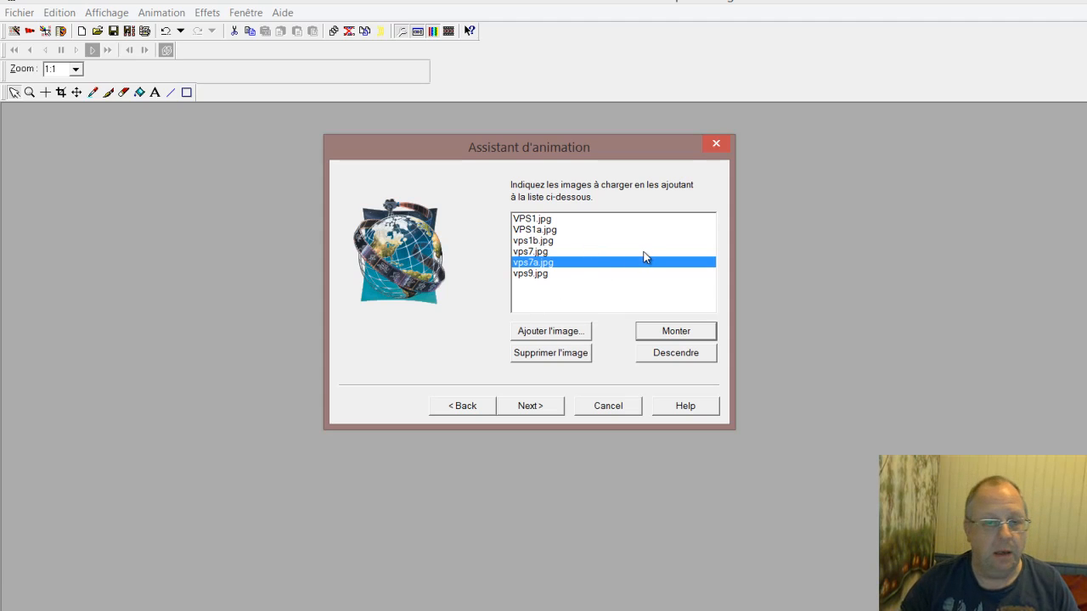
Step: Finish the wizard to build the animation and reposition its frames window in the workspace
click(545, 408)
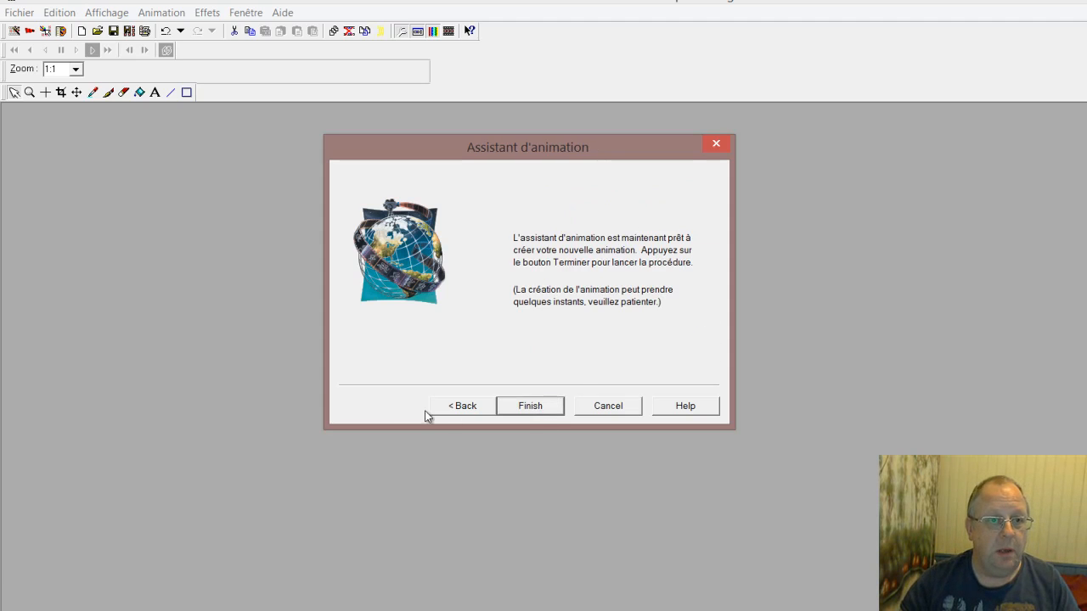
click(537, 405)
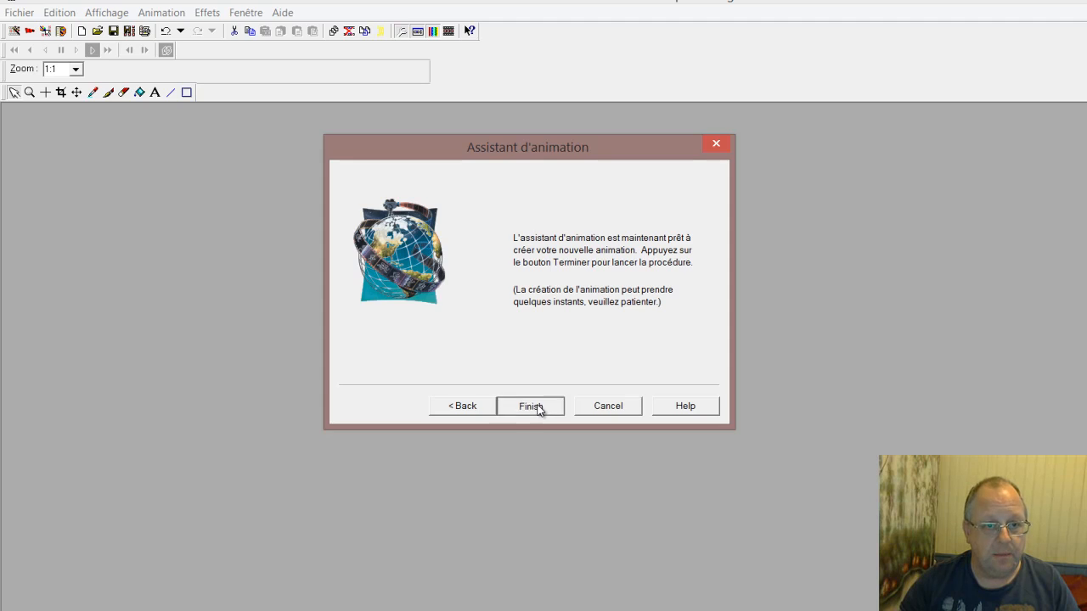
drag(987, 269, 949, 231)
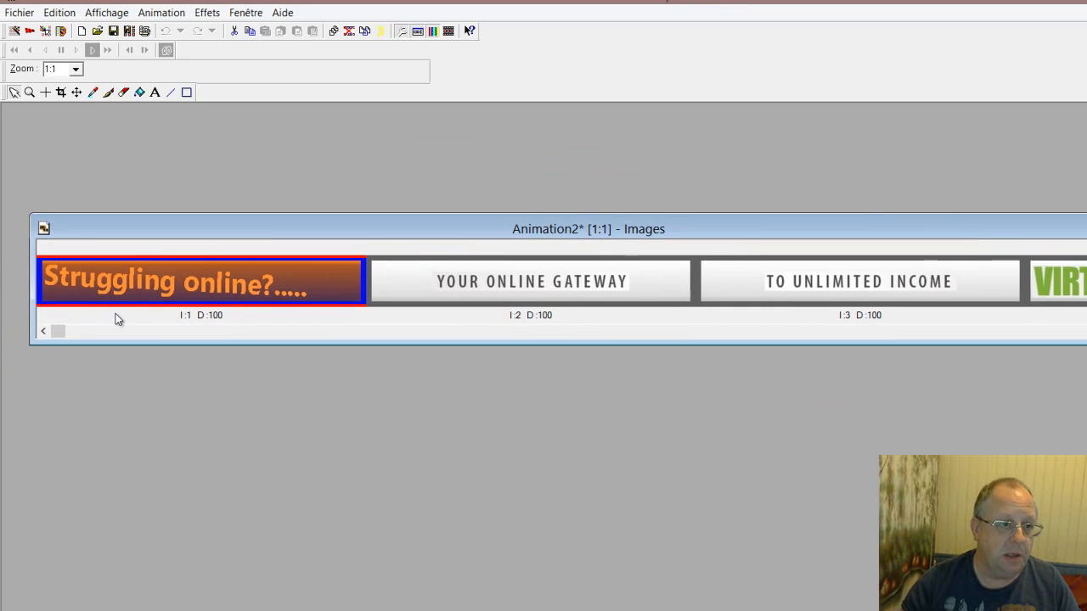
Step: Look through all the frames of the new animation and return to the first one
drag(75, 336, 163, 337)
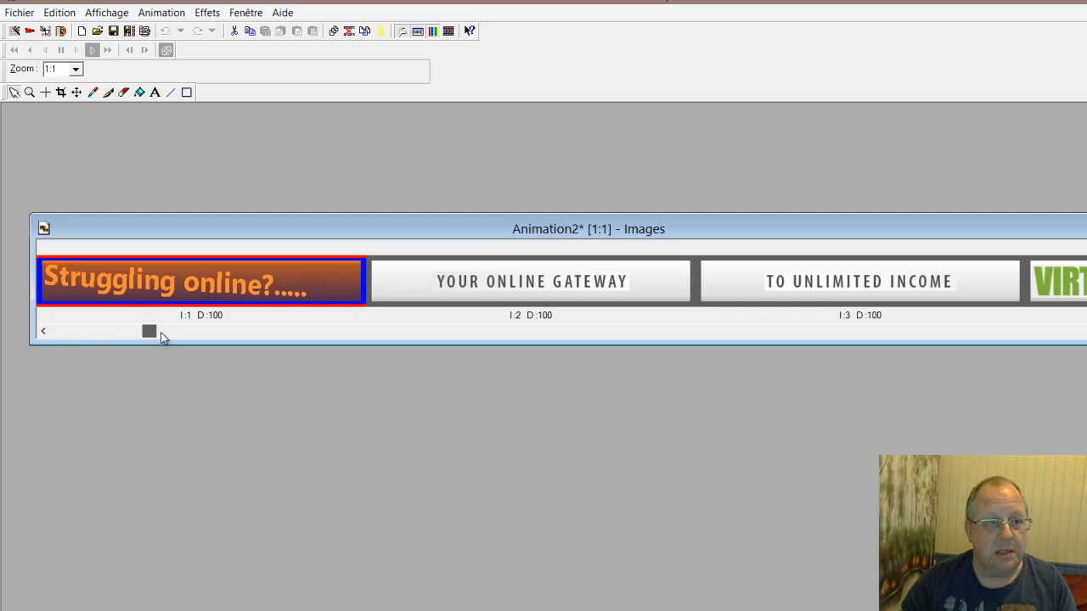
drag(310, 342, 519, 352)
drag(676, 343, 157, 331)
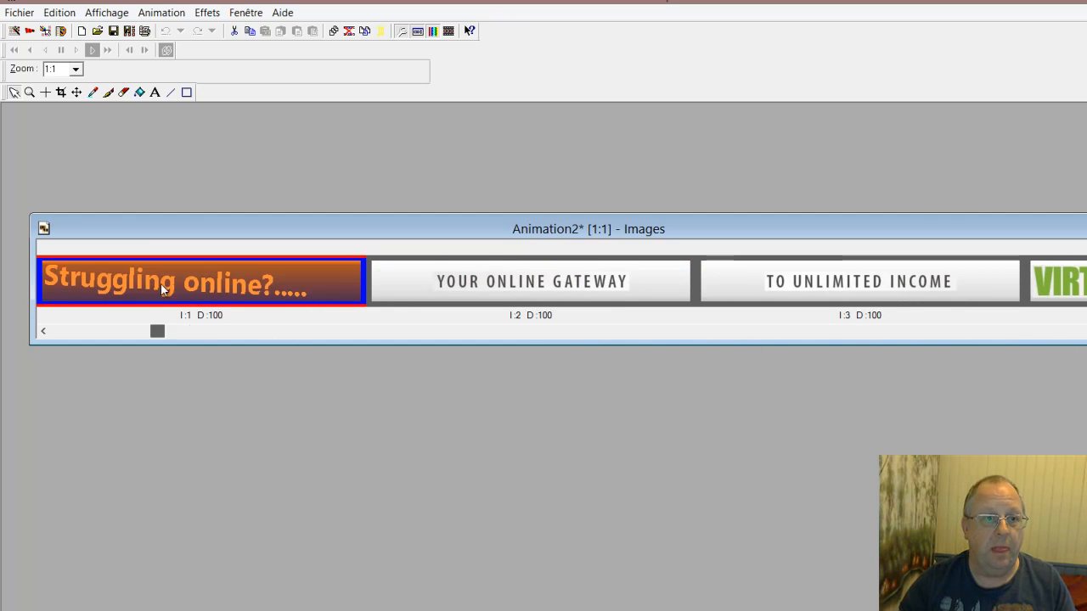
drag(163, 290, 58, 289)
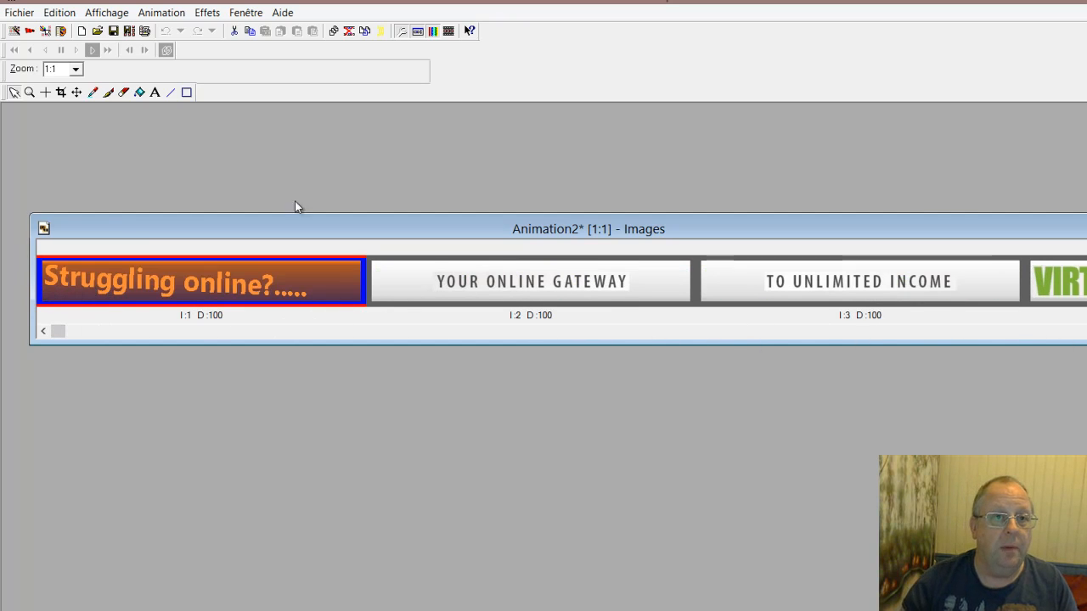
Step: Play the animation preview and separate the preview window from the frames window to watch it
click(450, 31)
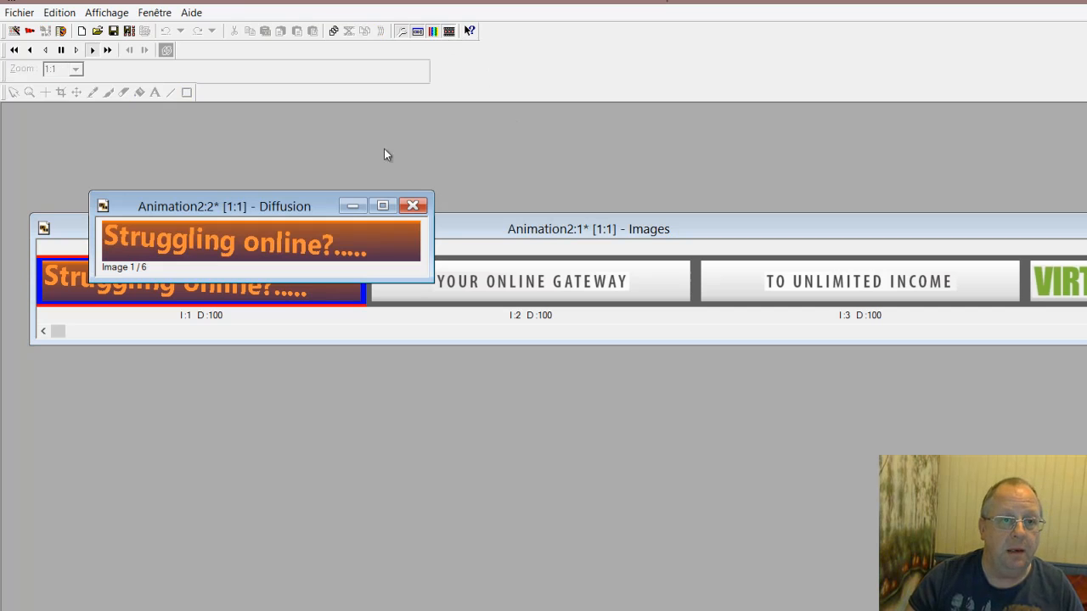
drag(298, 207, 338, 137)
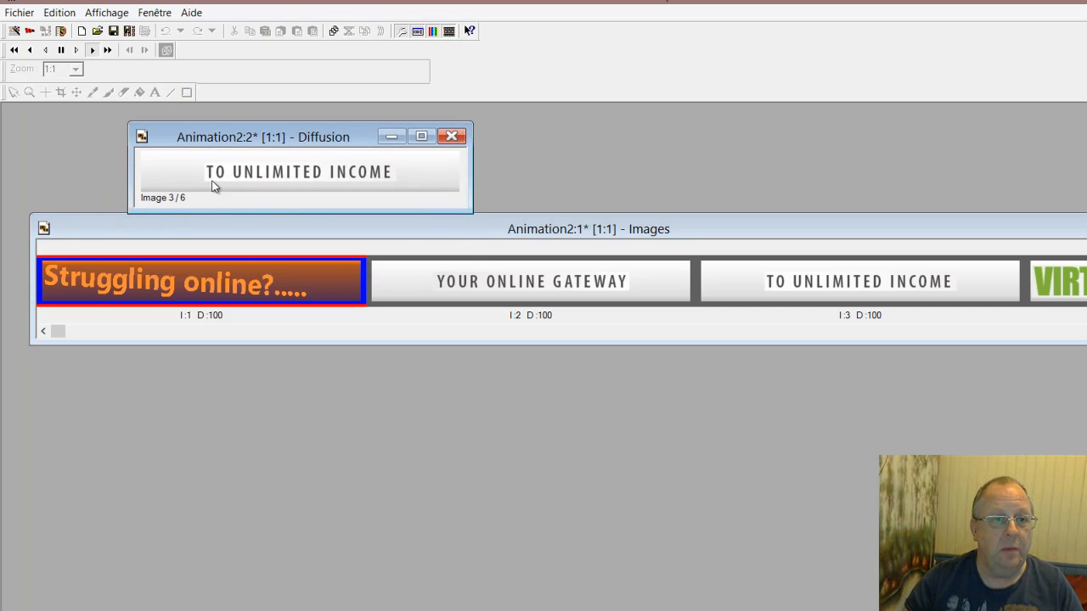
drag(519, 231, 453, 324)
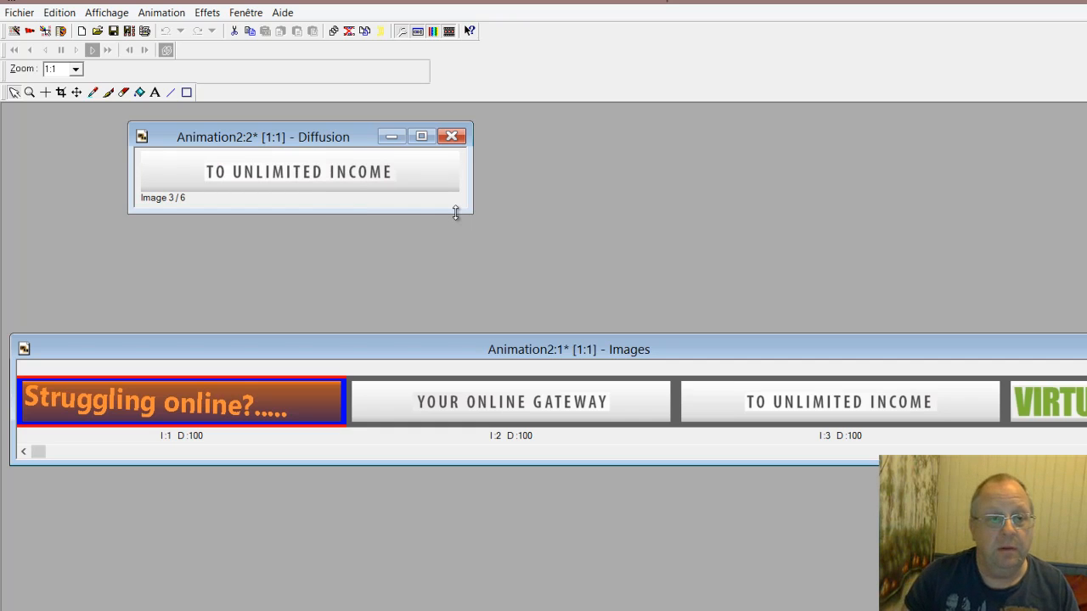
drag(351, 138, 421, 166)
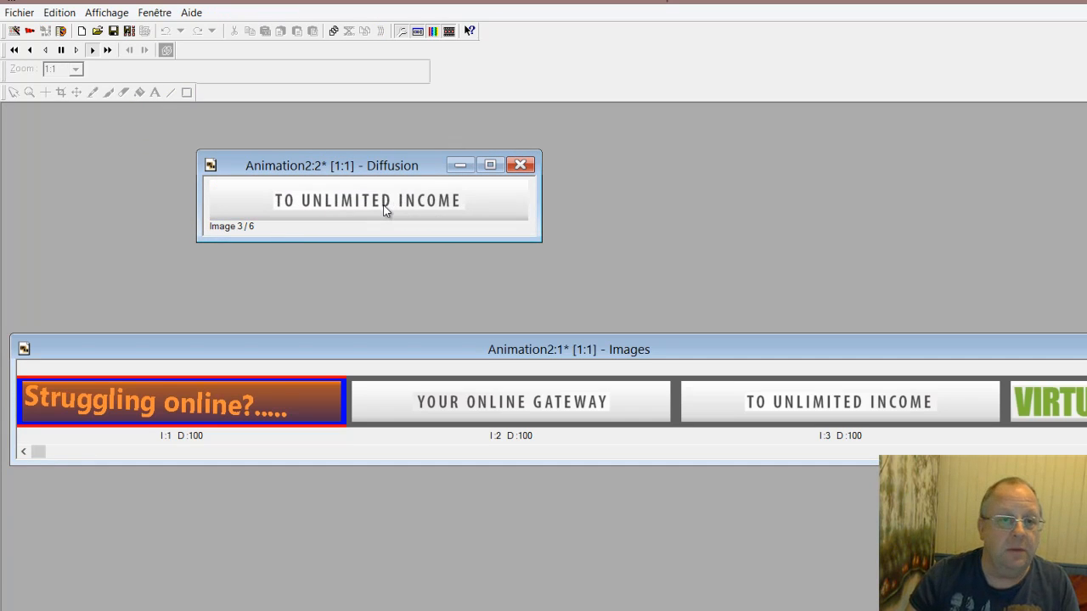
Step: Save the animation in the LLAcademy folder as Animation2.gif, using the CompuServe Graphics Interchange (*.gif) format
click(21, 13)
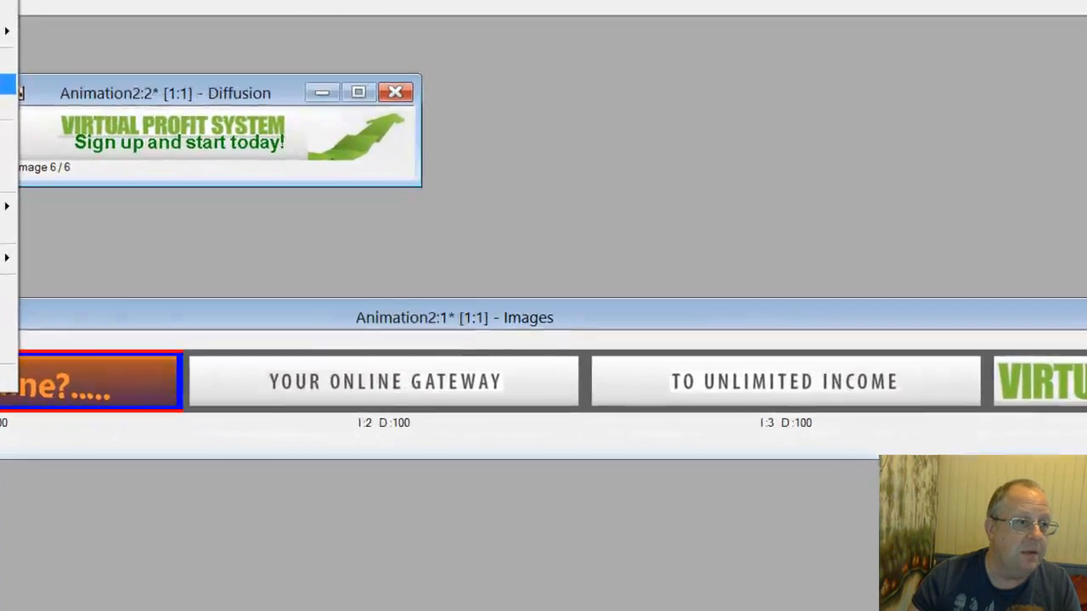
click(27, 156)
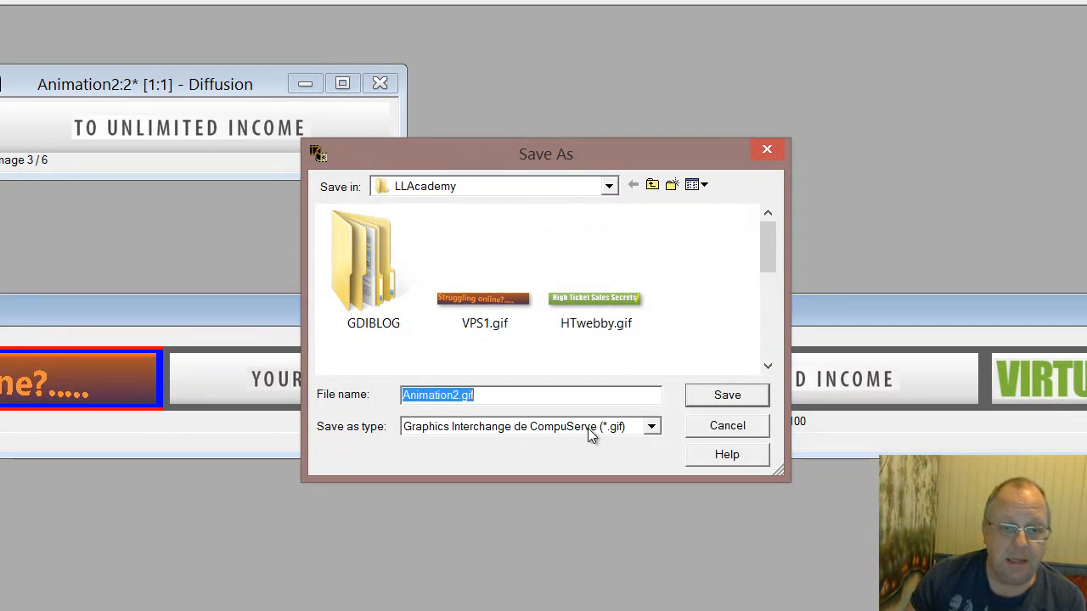
click(653, 430)
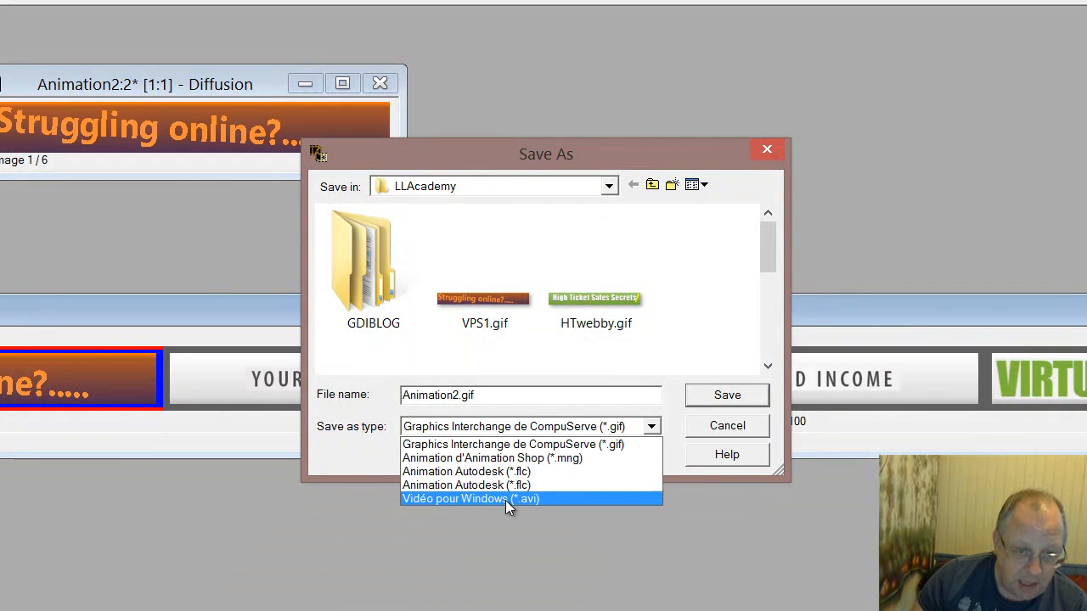
click(650, 444)
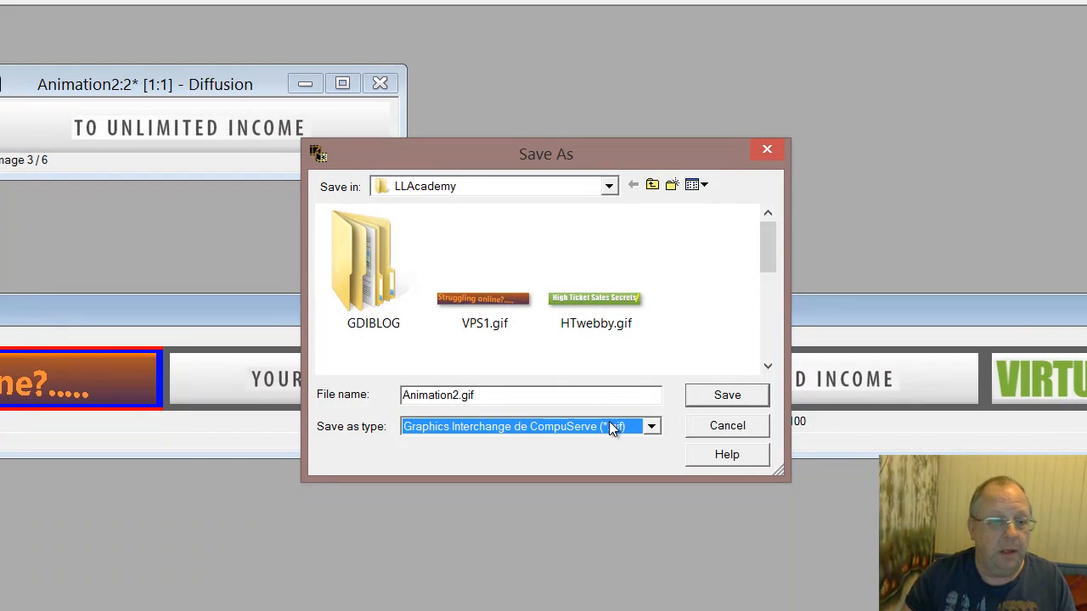
click(710, 395)
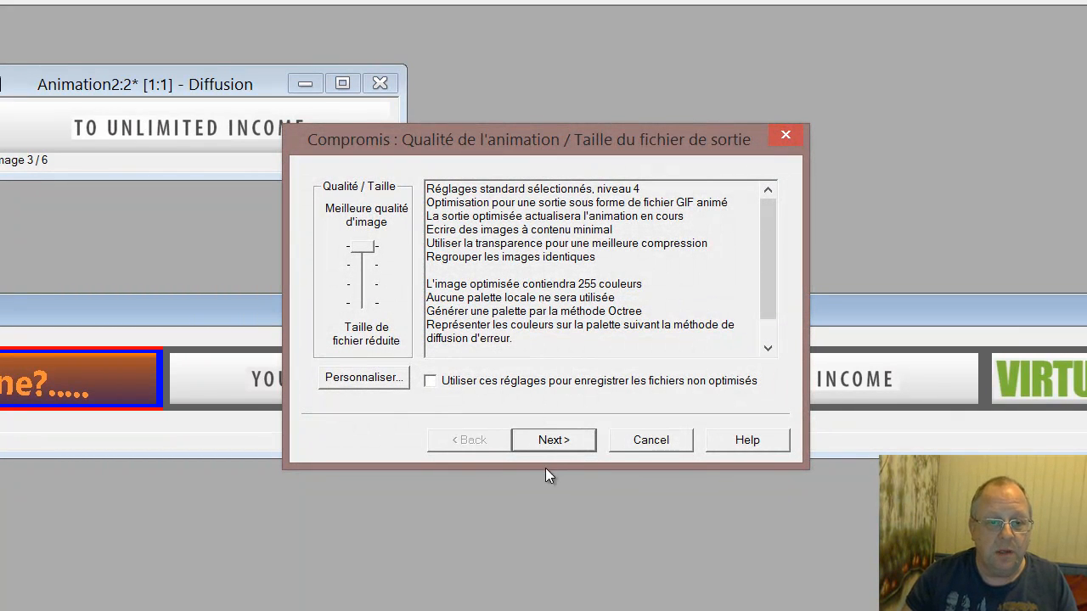
Step: Optimise the GIF with the best image quality settings, going through the preview and results to finish saving
click(565, 442)
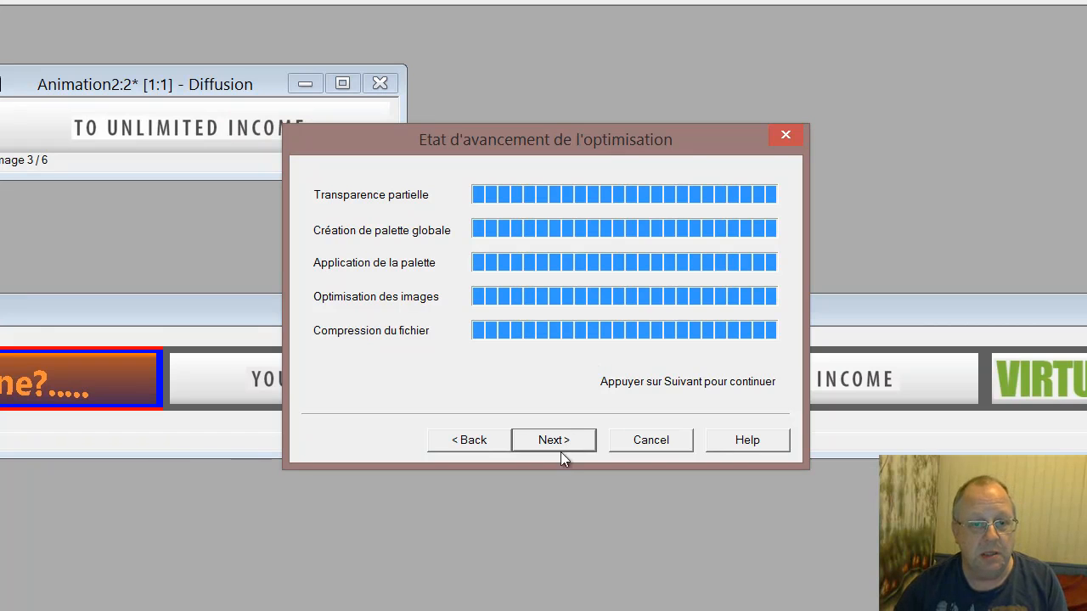
click(569, 439)
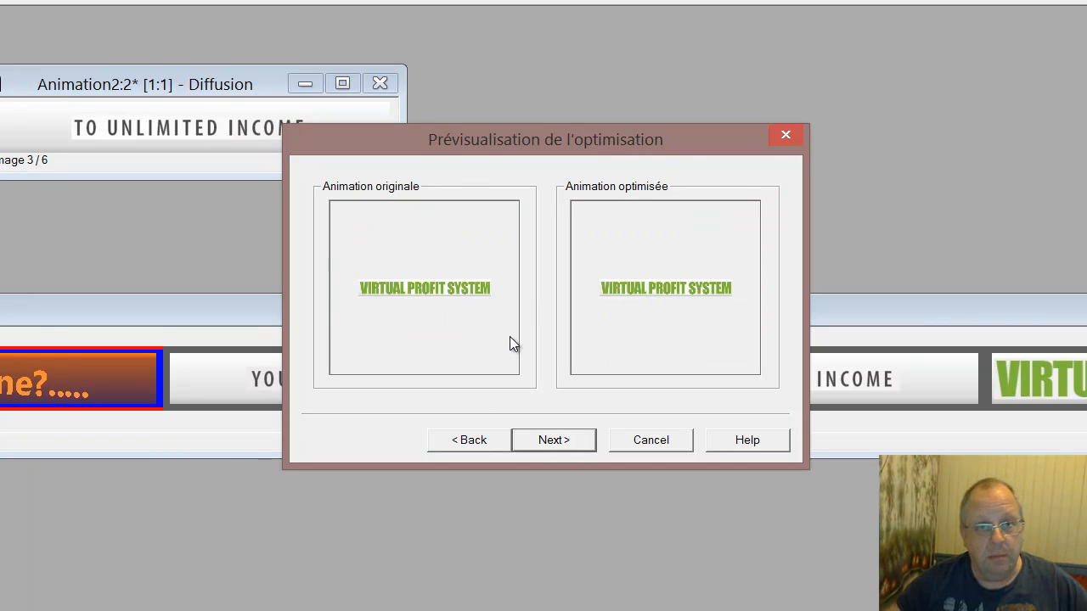
click(564, 441)
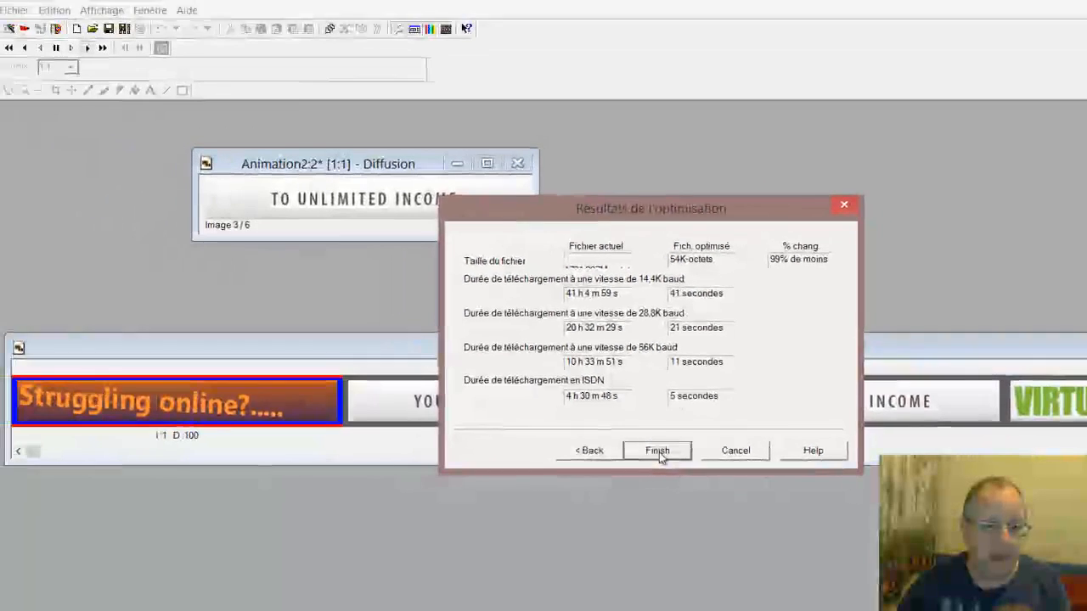
click(553, 440)
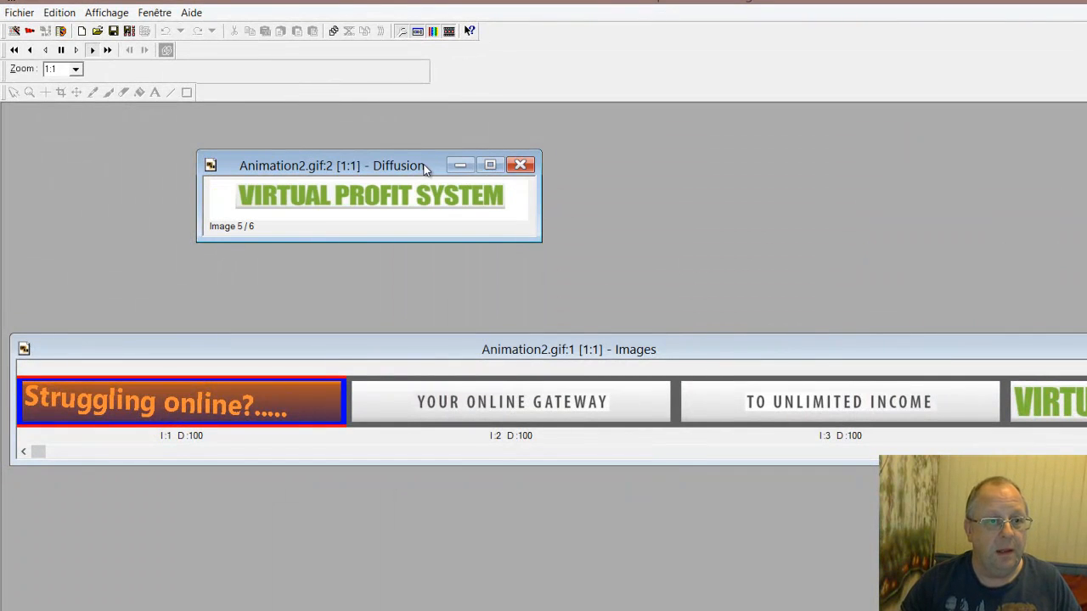
Step: Bring up the VPS1.gif frames window and close the Animation2.gif preview
drag(426, 169, 504, 227)
click(536, 224)
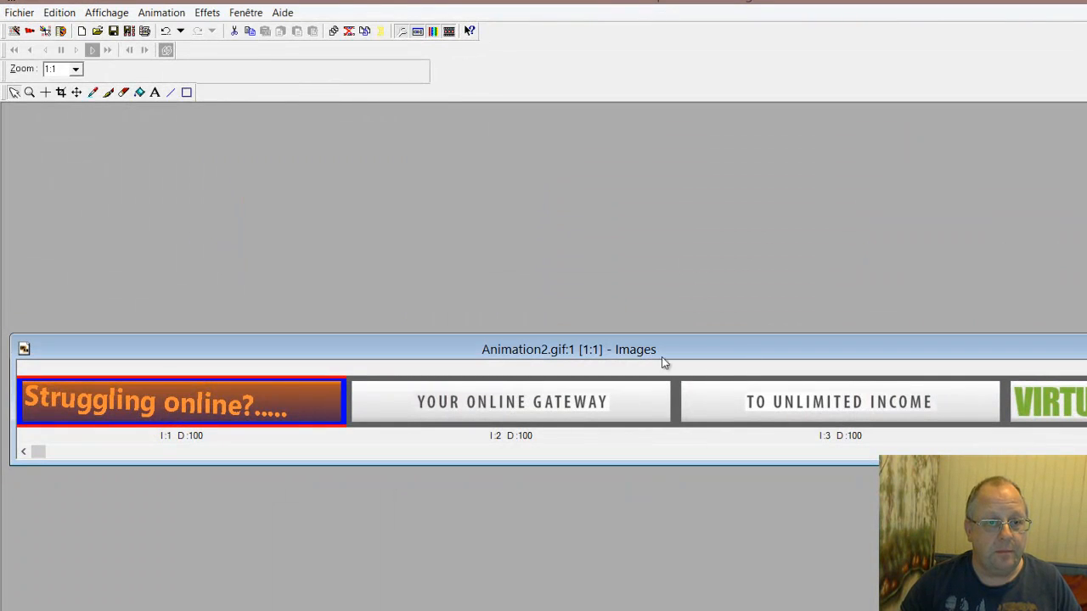
click(93, 610)
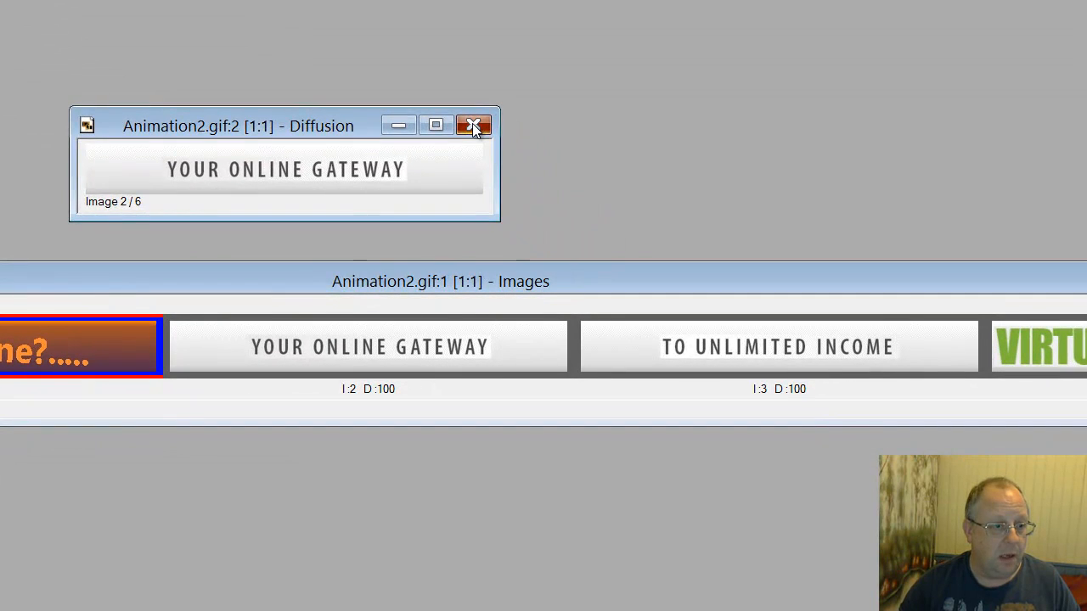
click(594, 225)
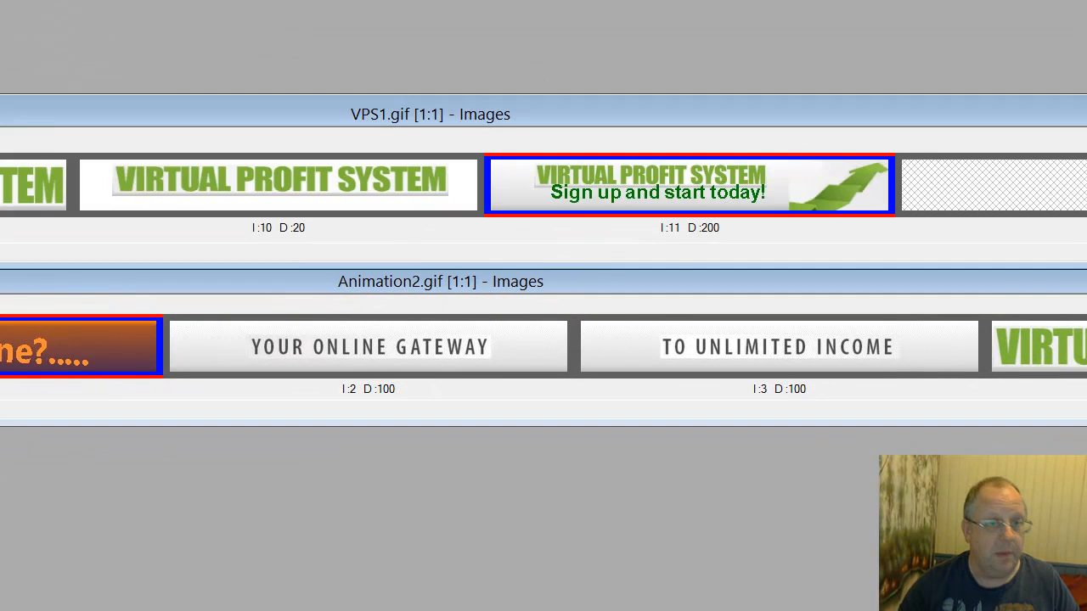
Step: Place the VPS1.gif frames window above the Animation2.gif one and look through its frames and their display times
drag(292, 107, 402, 56)
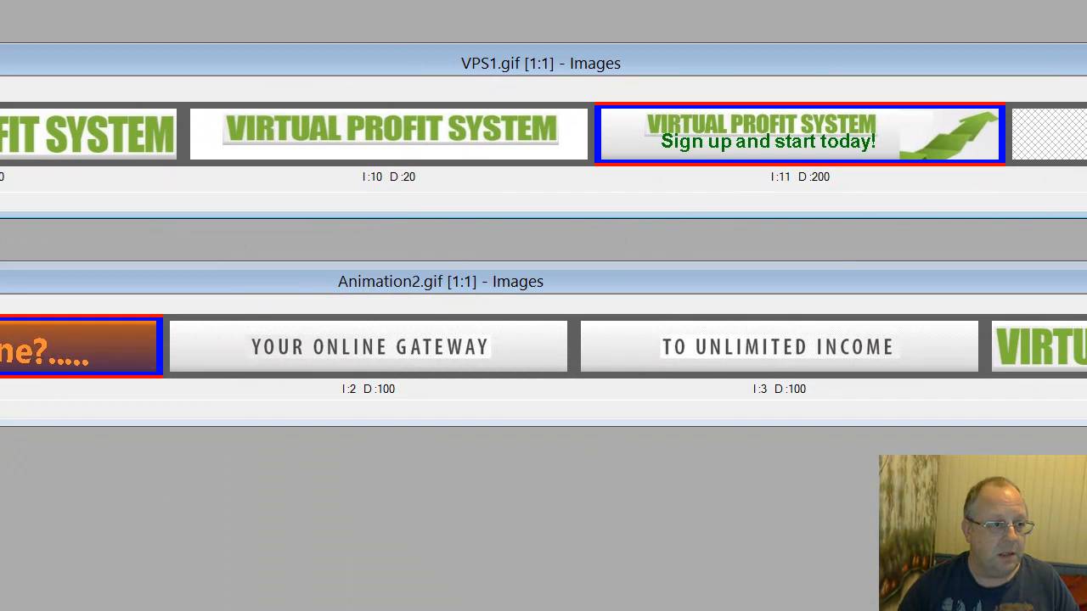
scroll(132, 168, left, 9)
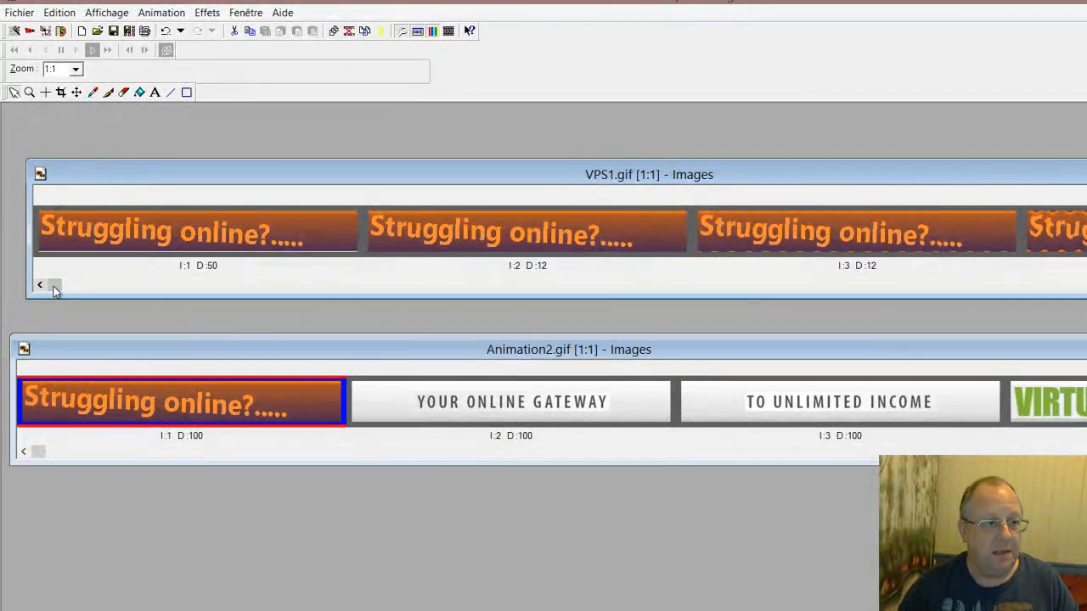
drag(54, 291, 716, 296)
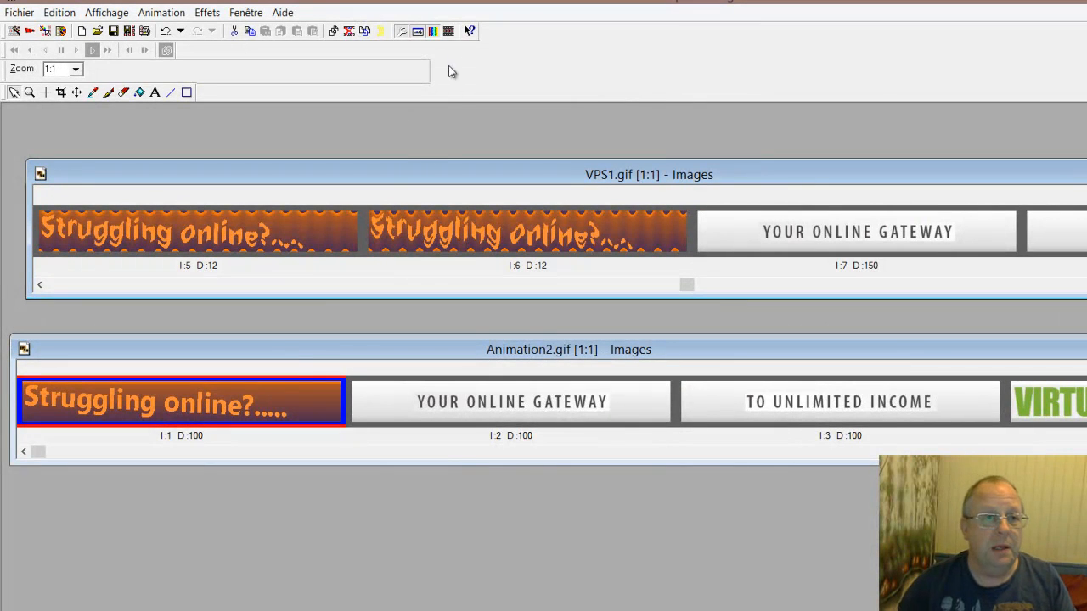
Step: Play the VPS1.gif preview and spread out the preview and both frames windows so the animation can be watched
click(448, 31)
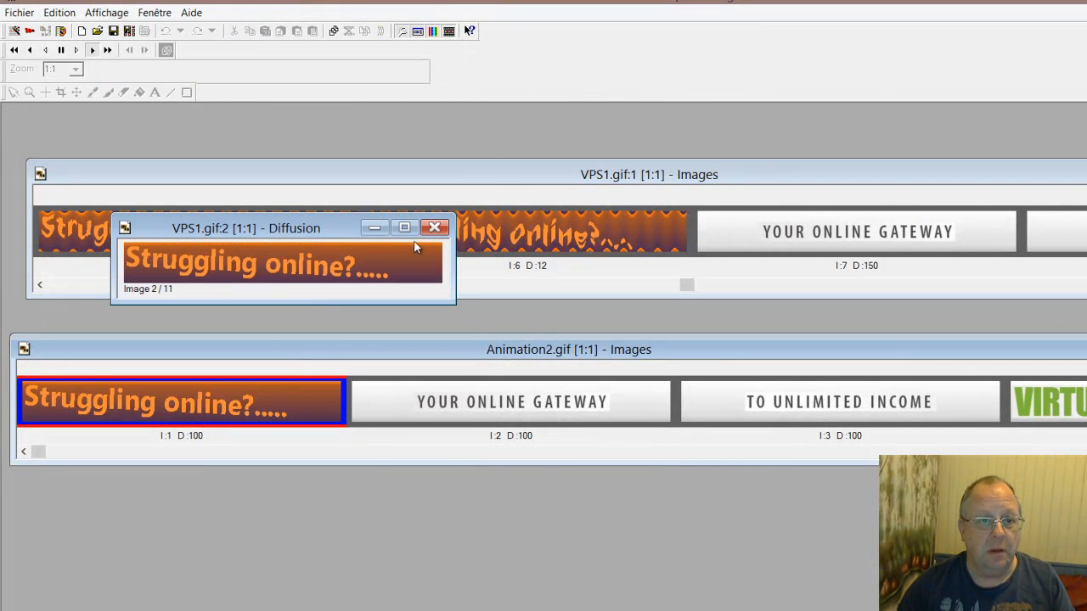
drag(340, 226, 460, 117)
drag(632, 174, 604, 248)
click(465, 462)
drag(477, 356, 462, 523)
drag(480, 260, 480, 448)
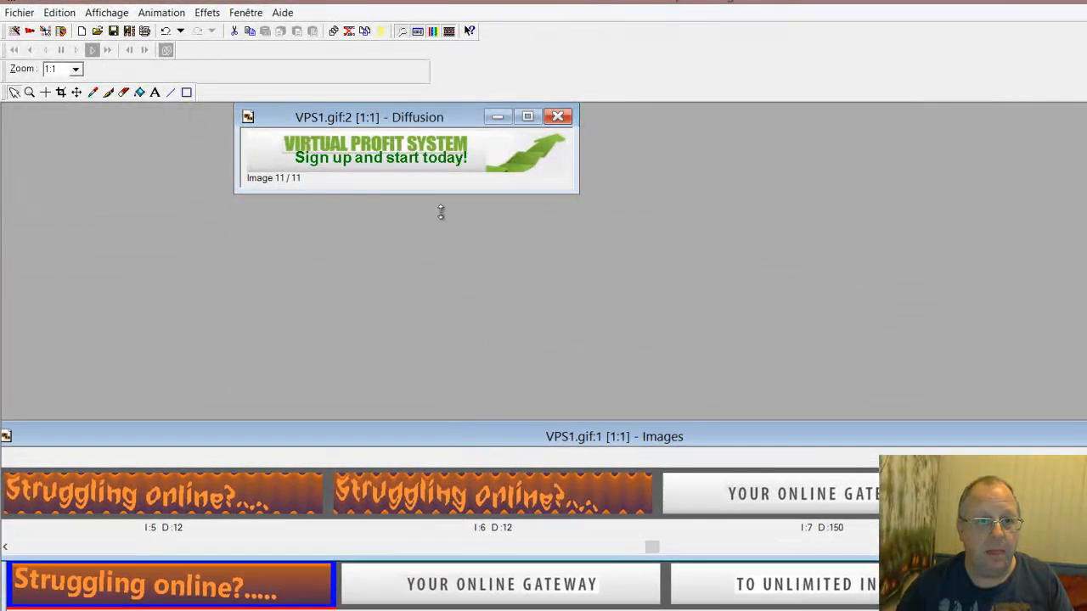
drag(429, 105, 442, 184)
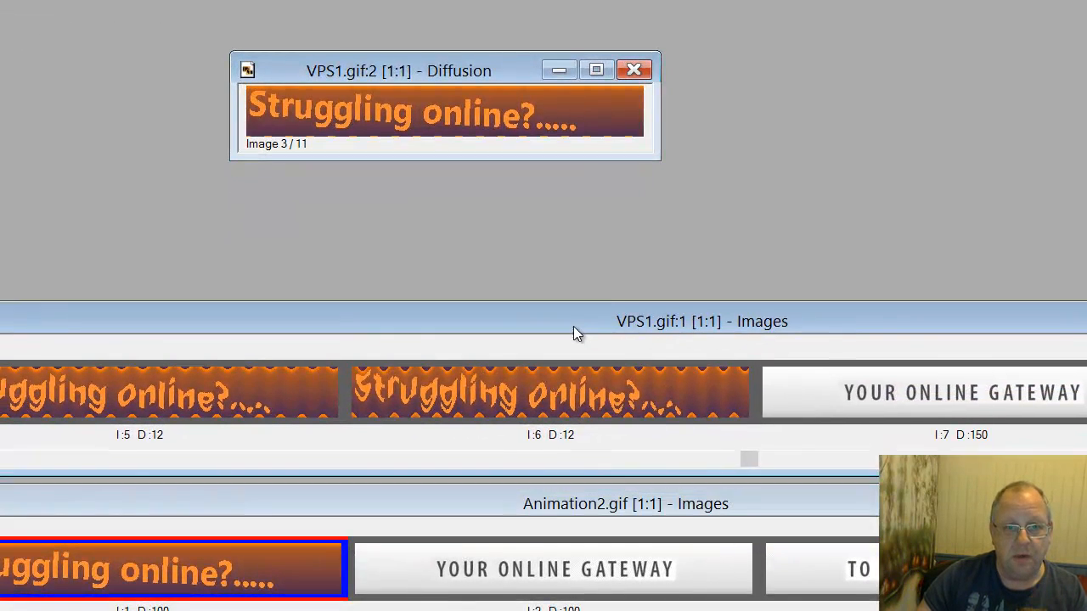
Step: Close the VPS1.gif preview, move its frames window back up and examine the frames from first to last
drag(573, 326, 619, 60)
click(634, 71)
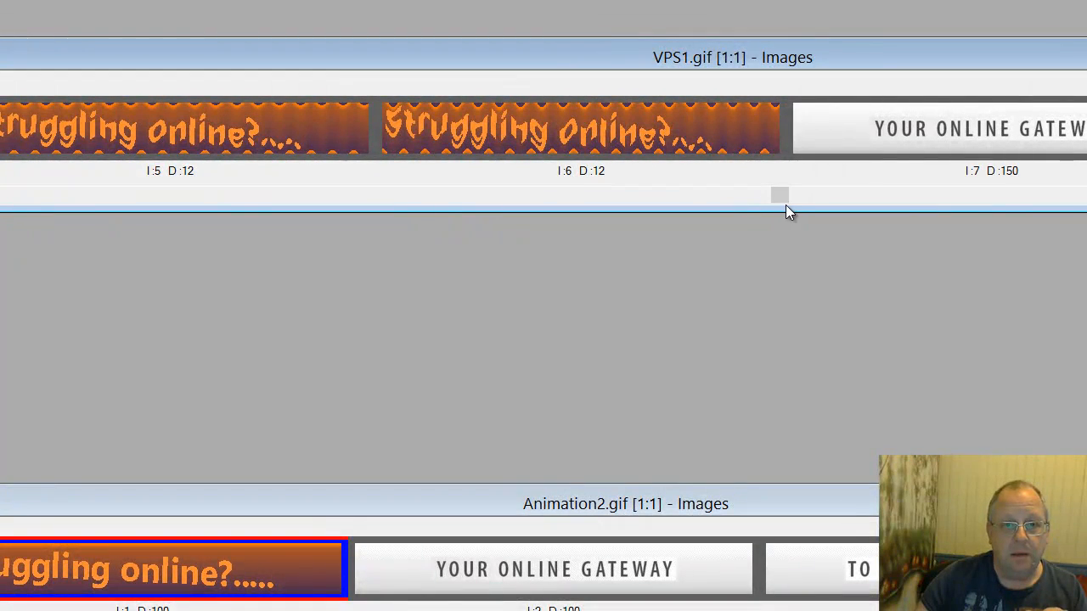
drag(782, 199, 52, 232)
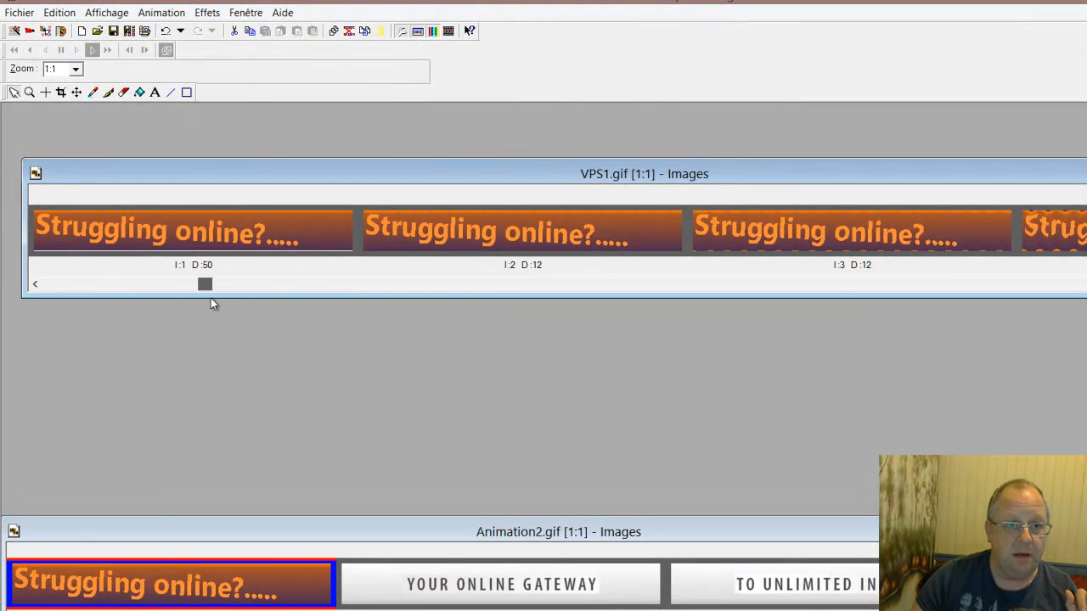
drag(212, 301, 859, 296)
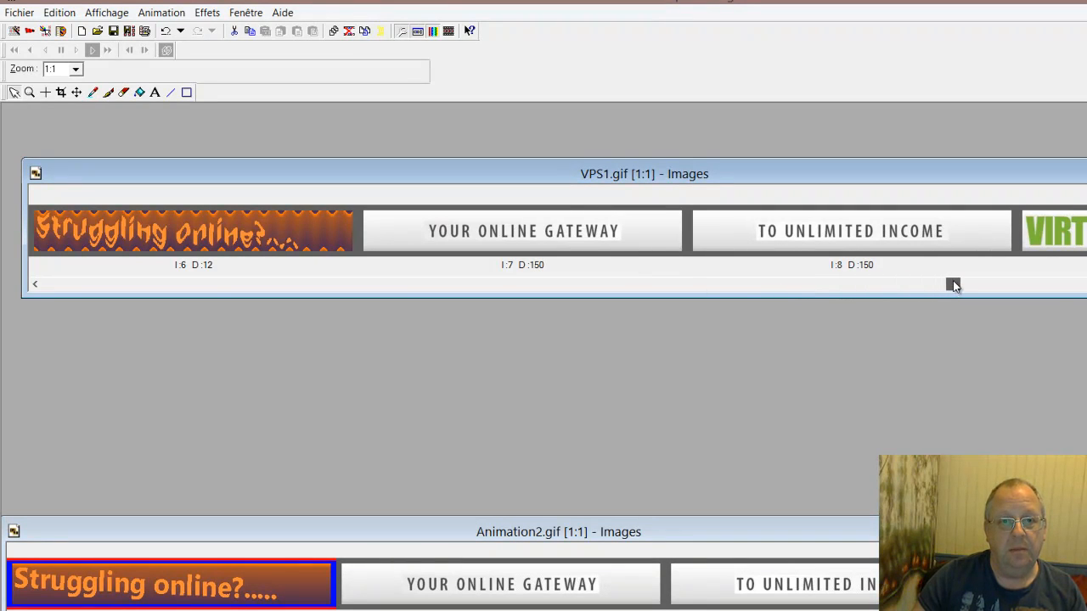
click(1041, 283)
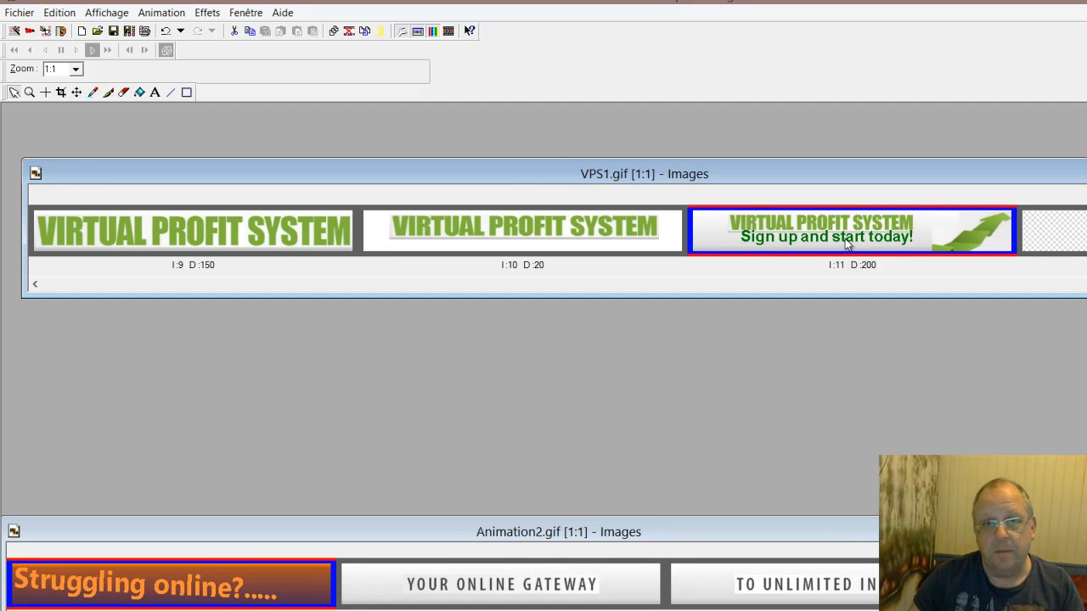
Step: Play the VPS1.gif preview again and position it clear above the frames windows to watch it loop
click(448, 31)
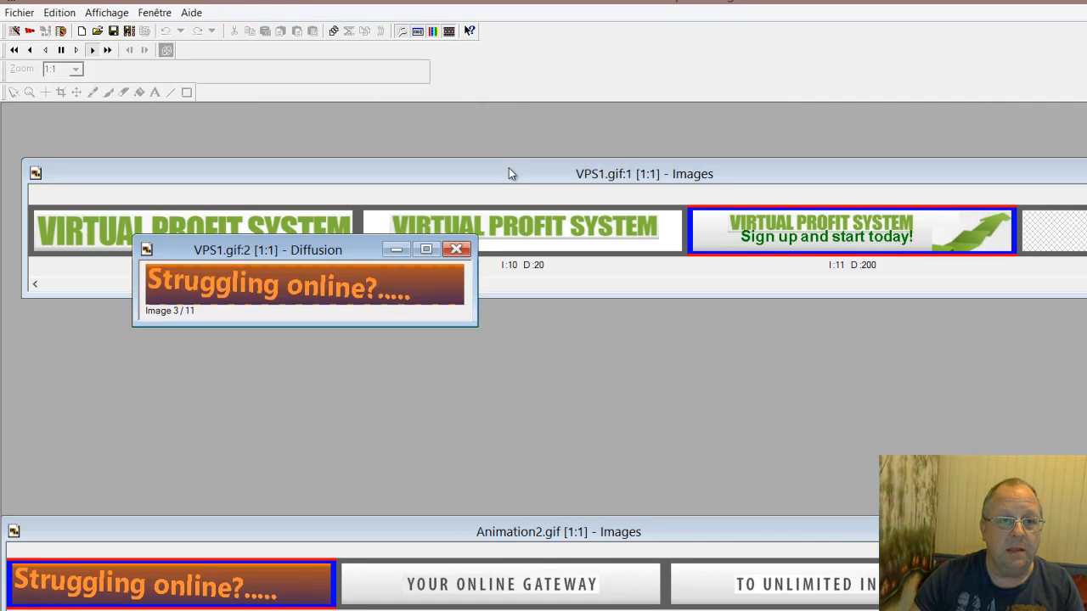
drag(509, 170, 511, 359)
drag(355, 253, 460, 193)
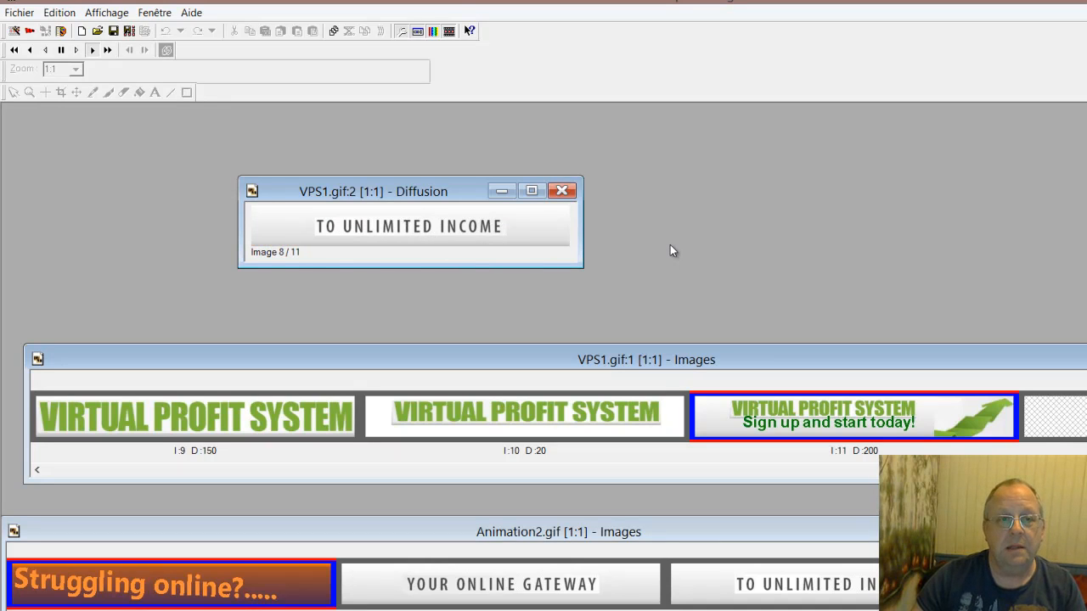
drag(422, 190, 461, 178)
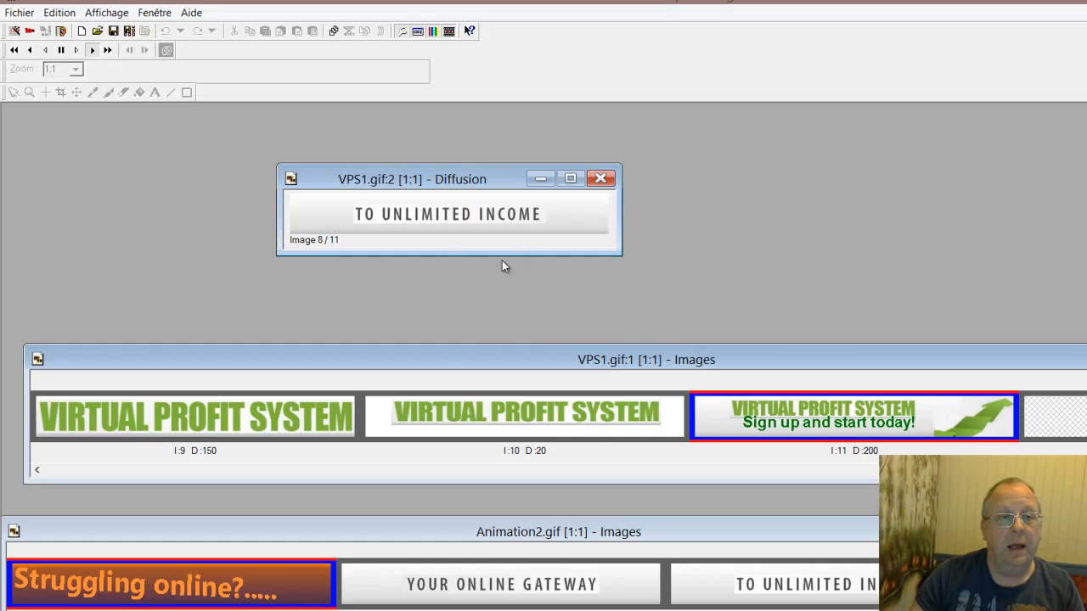
drag(494, 185, 494, 175)
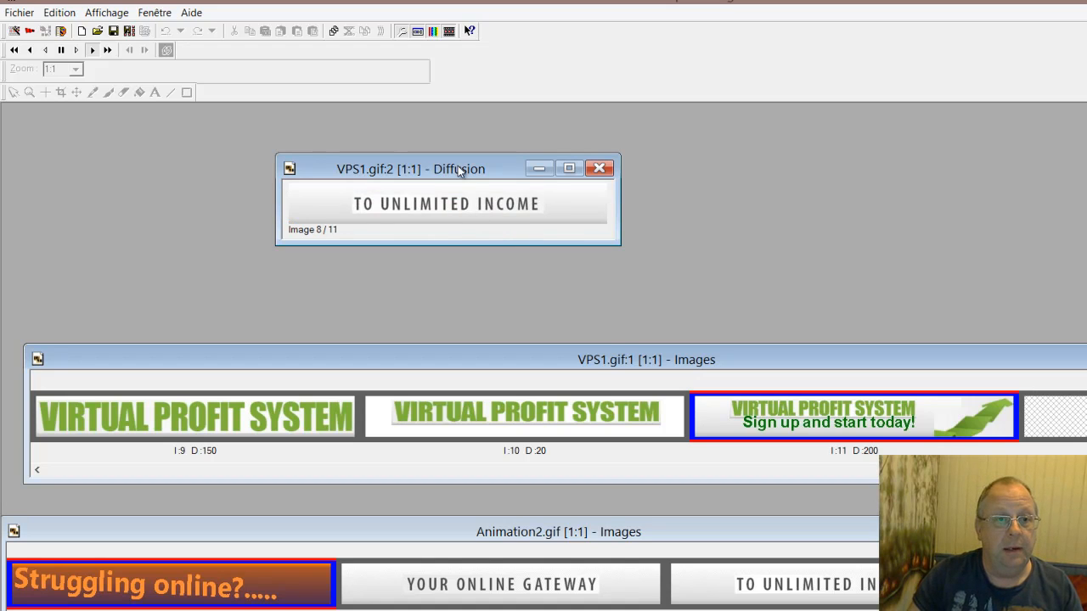
drag(462, 169, 431, 174)
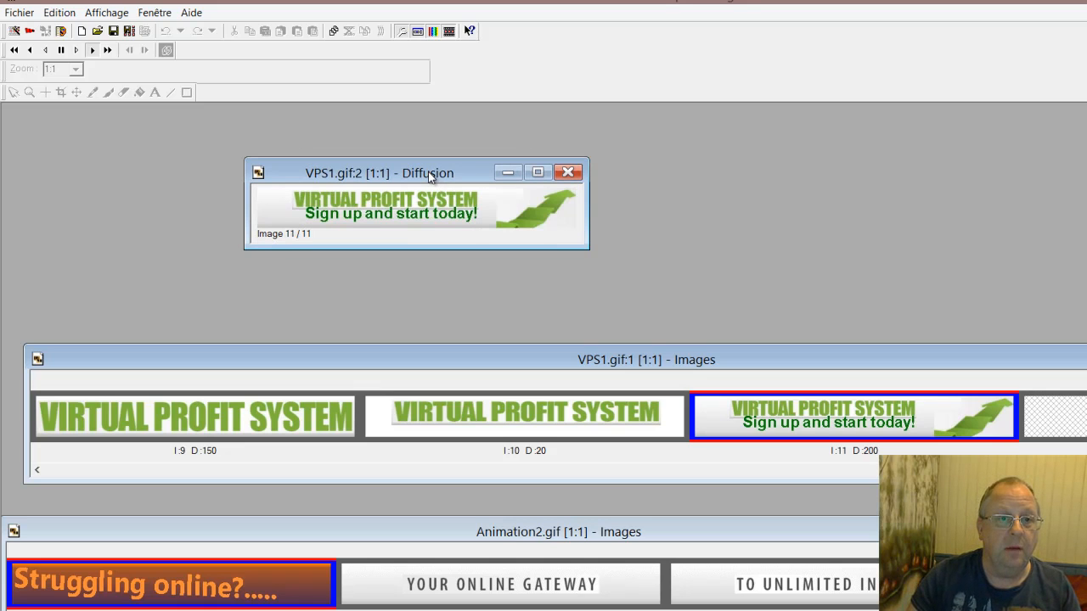
drag(431, 172, 454, 169)
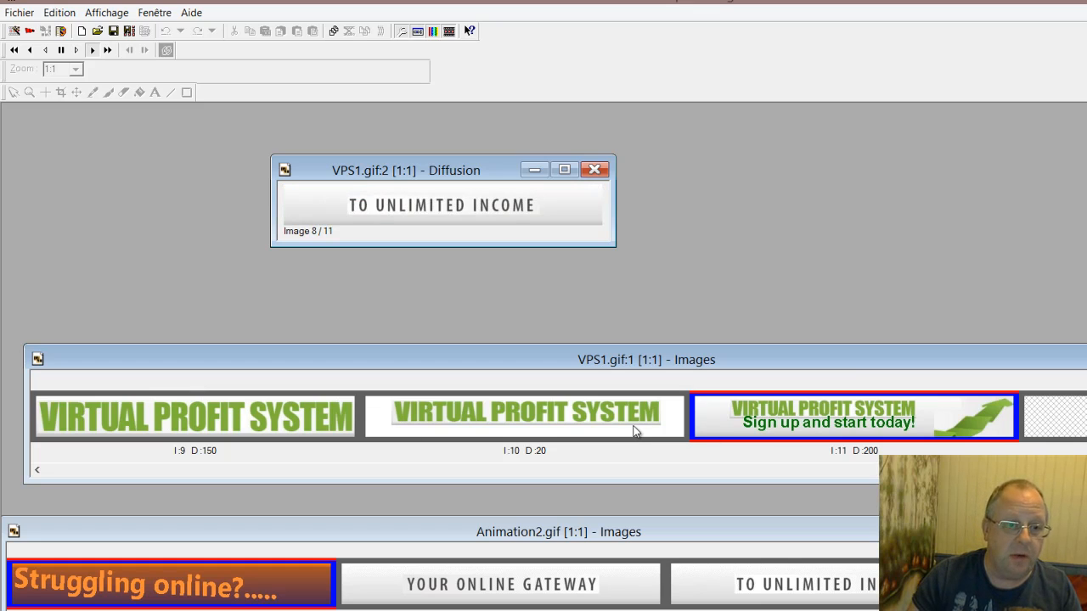
drag(450, 172, 449, 165)
Step: Enlarge the VPS1.gif preview window and move the VPS1.gif frames window up close beneath it
drag(613, 239, 704, 293)
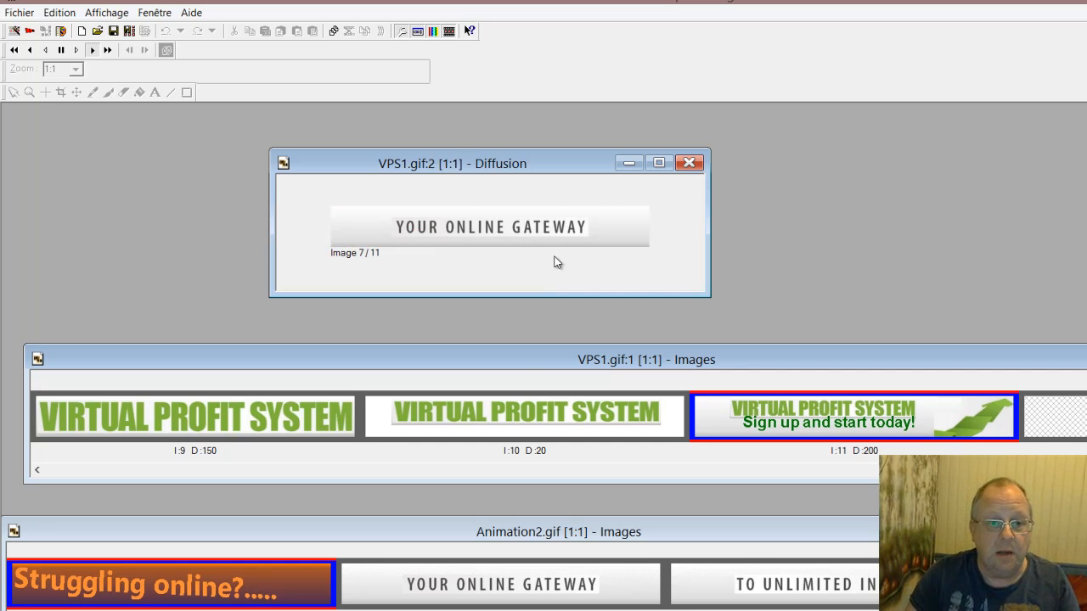
drag(521, 362, 517, 324)
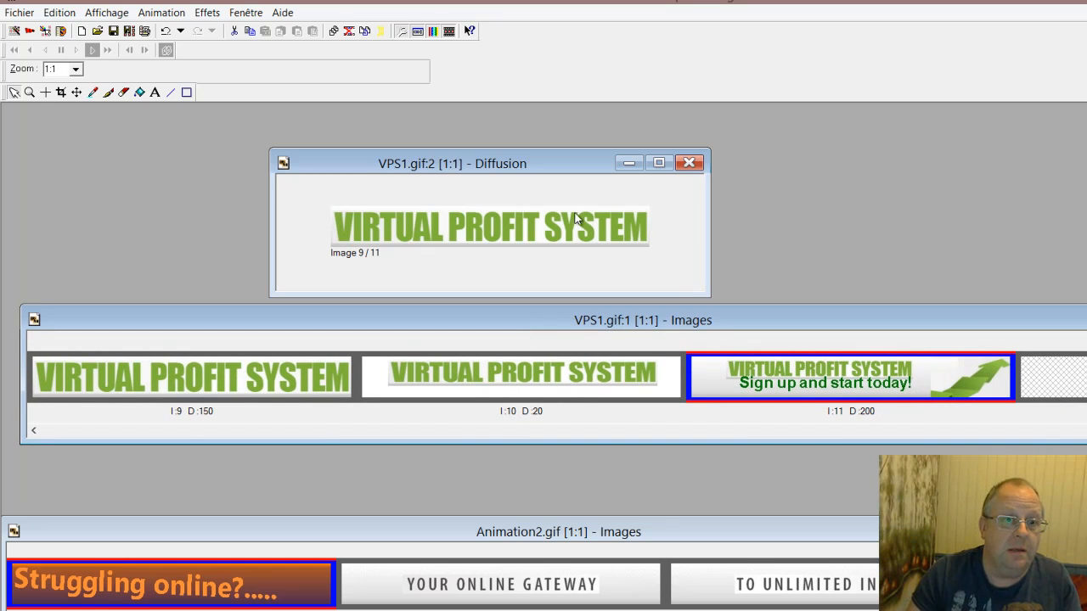
drag(550, 173, 544, 161)
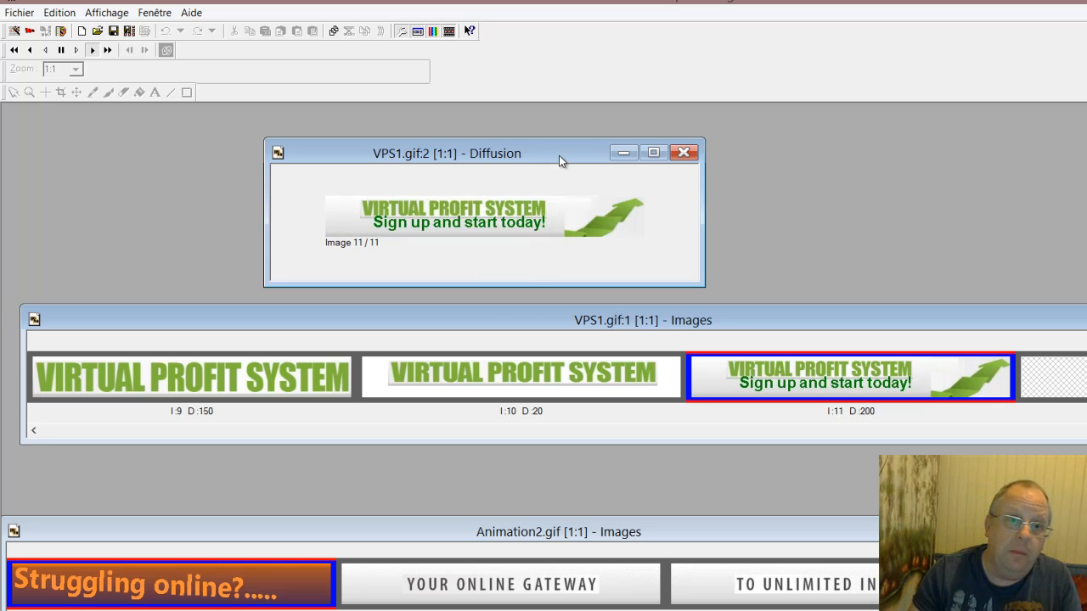
drag(566, 156, 570, 154)
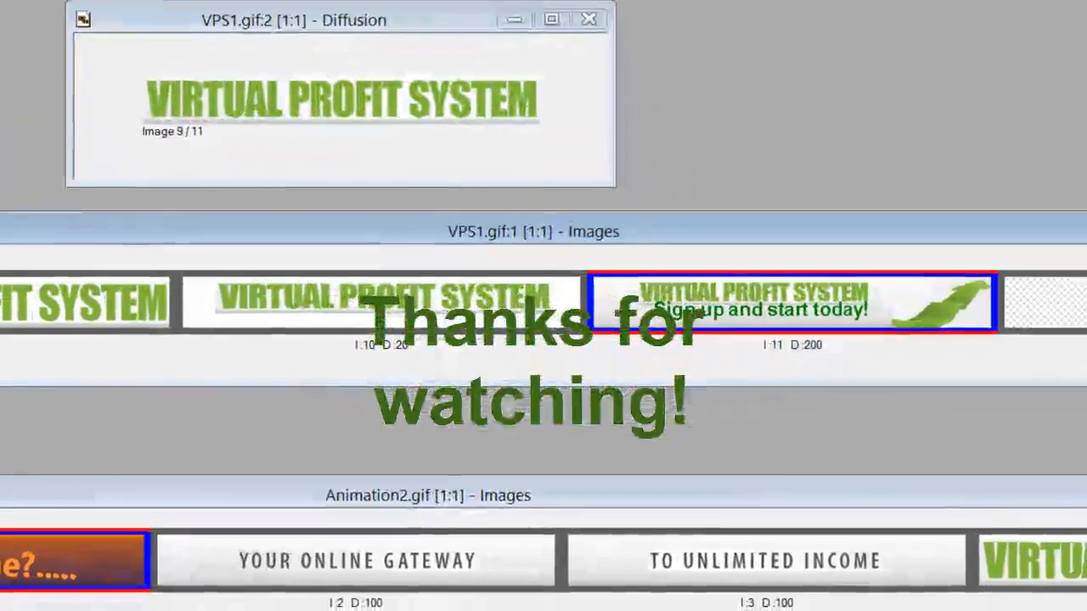
click(1017, 609)
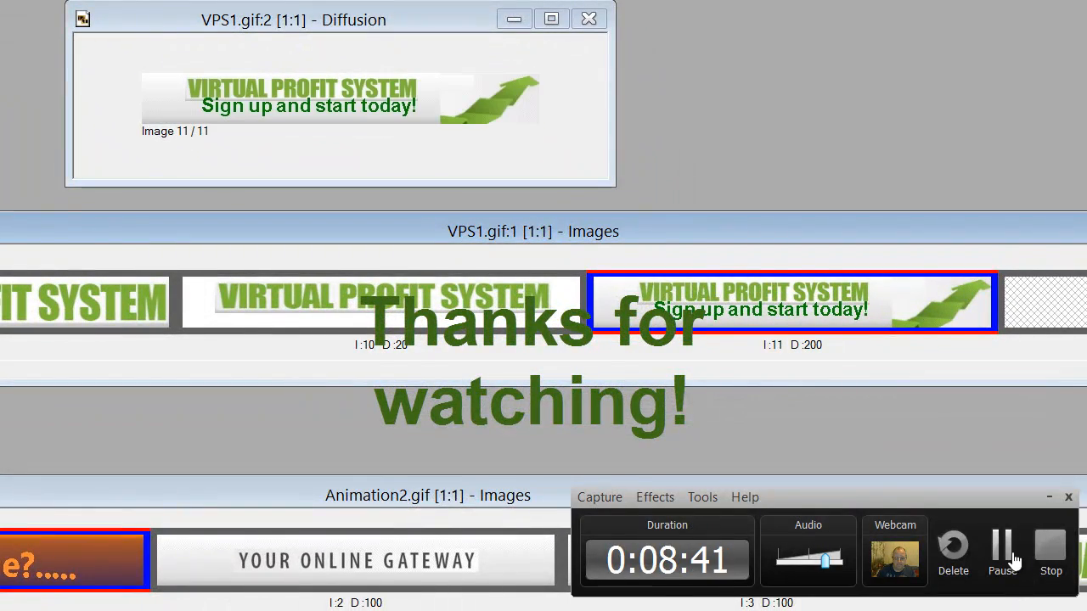